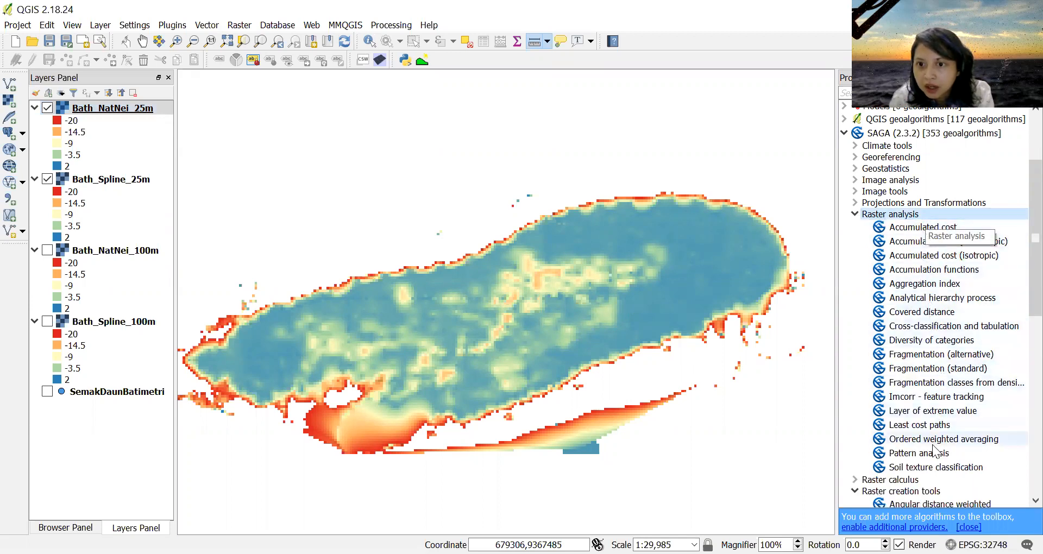
- Open the SAGA Raster difference tool from the Raster calculus group and set raster A to Bath_Spline_100m
scroll(930, 467, down, 3)
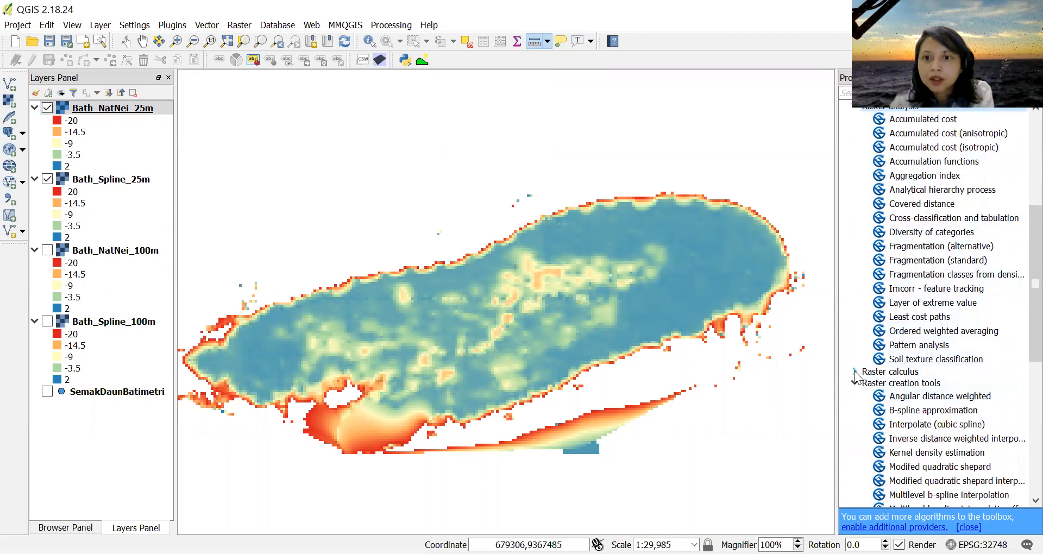
click(855, 372)
scroll(928, 397, down, 3)
scroll(930, 399, down, 1)
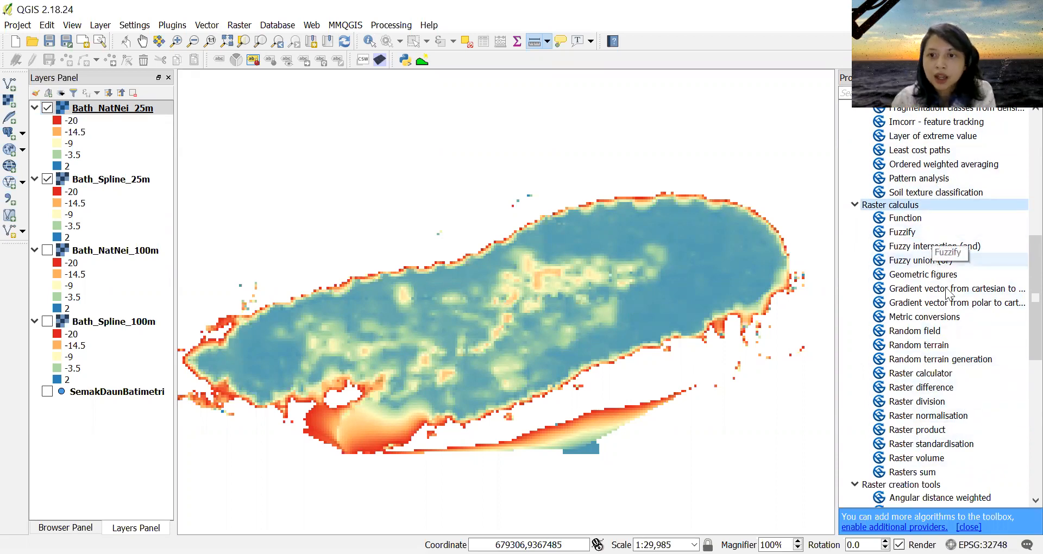
scroll(948, 294, down, 1)
double_click(923, 345)
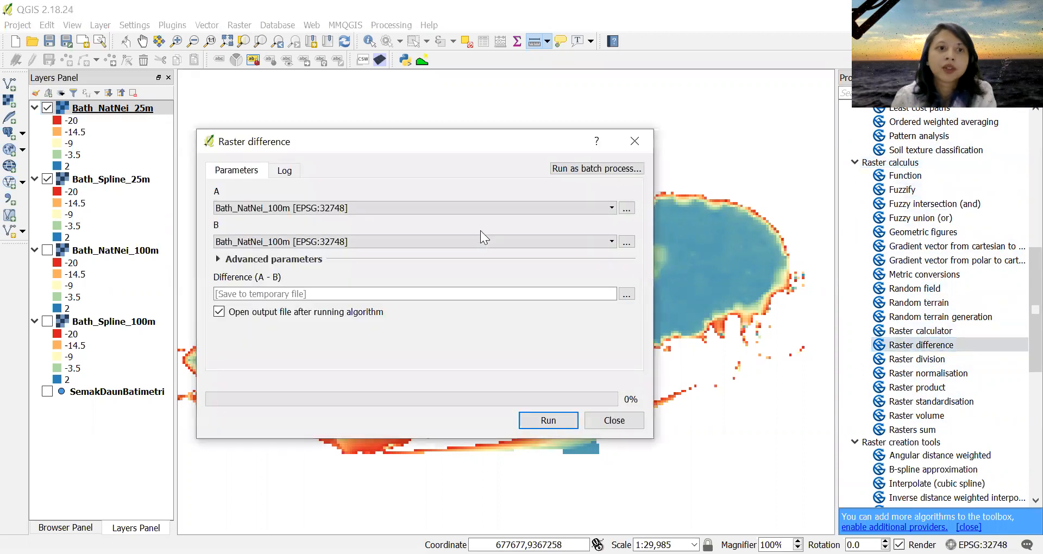
drag(484, 144, 493, 157)
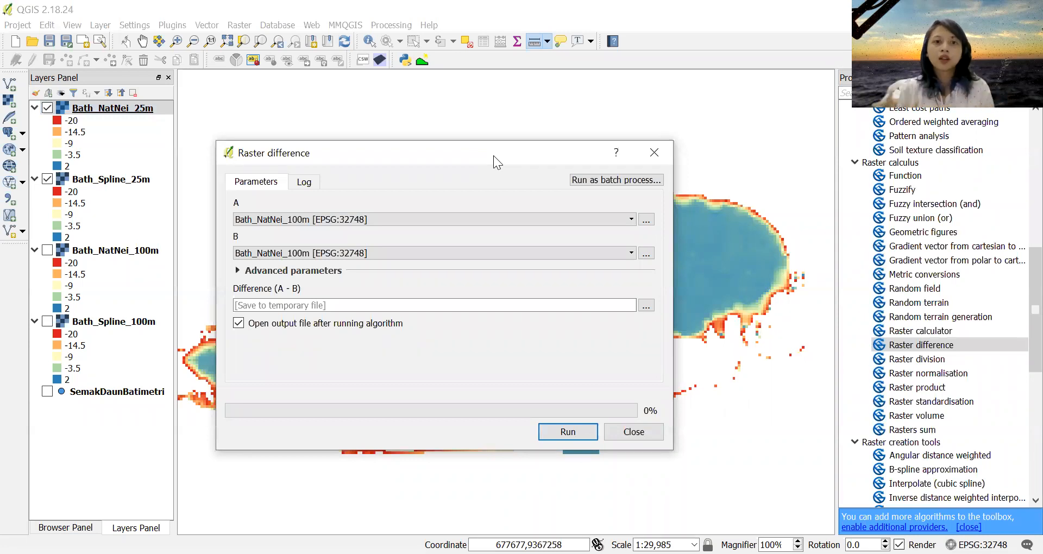
click(486, 221)
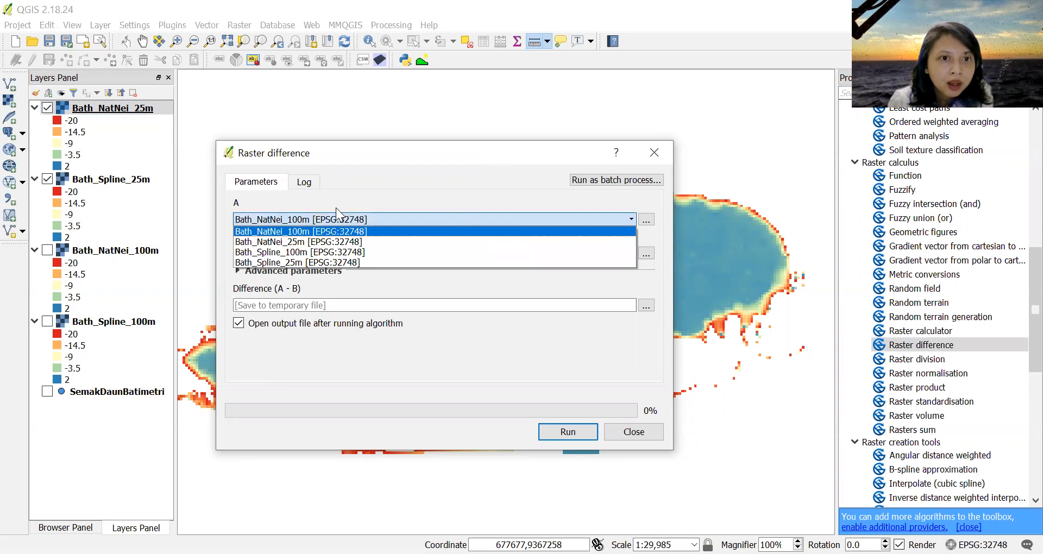
click(377, 251)
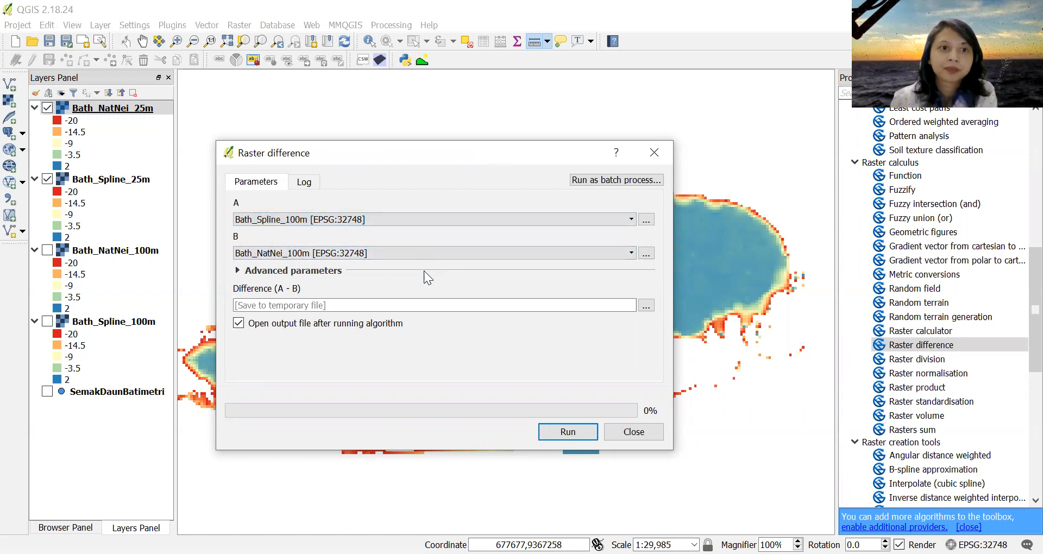
- Set the difference output file to Diff_Spline_NatNei_100m in GRD format and run the algorithm
click(646, 302)
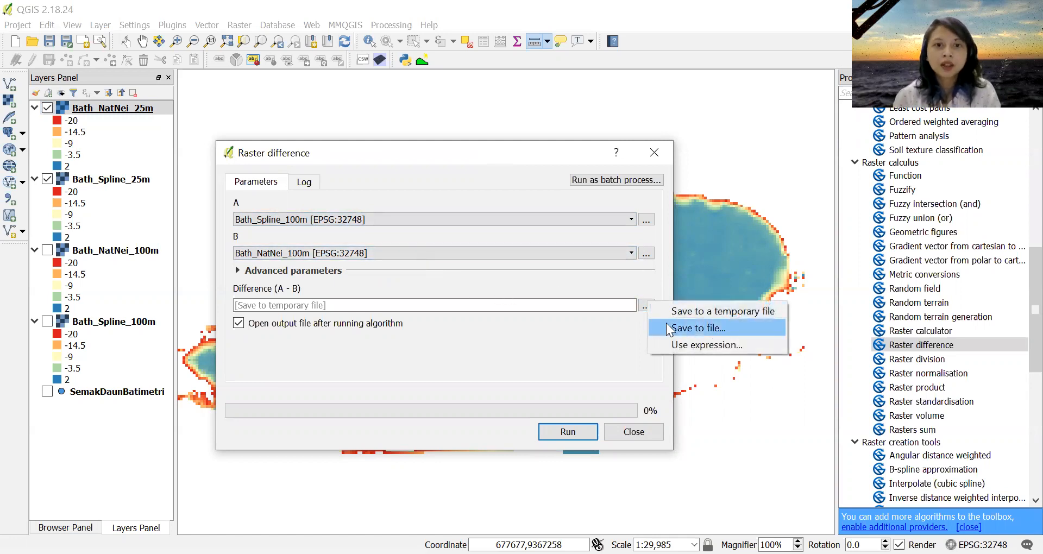
click(666, 323)
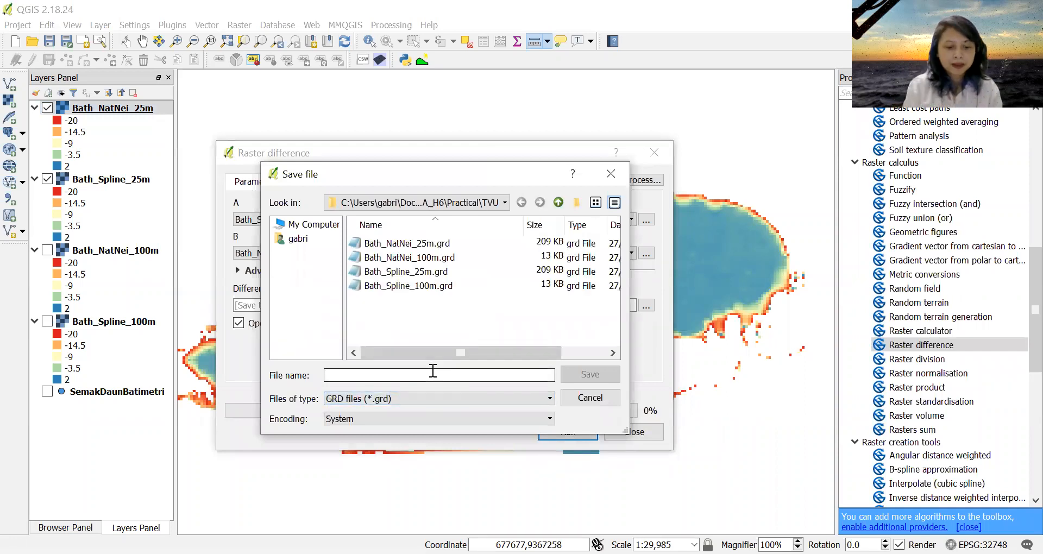
text(Diff_)
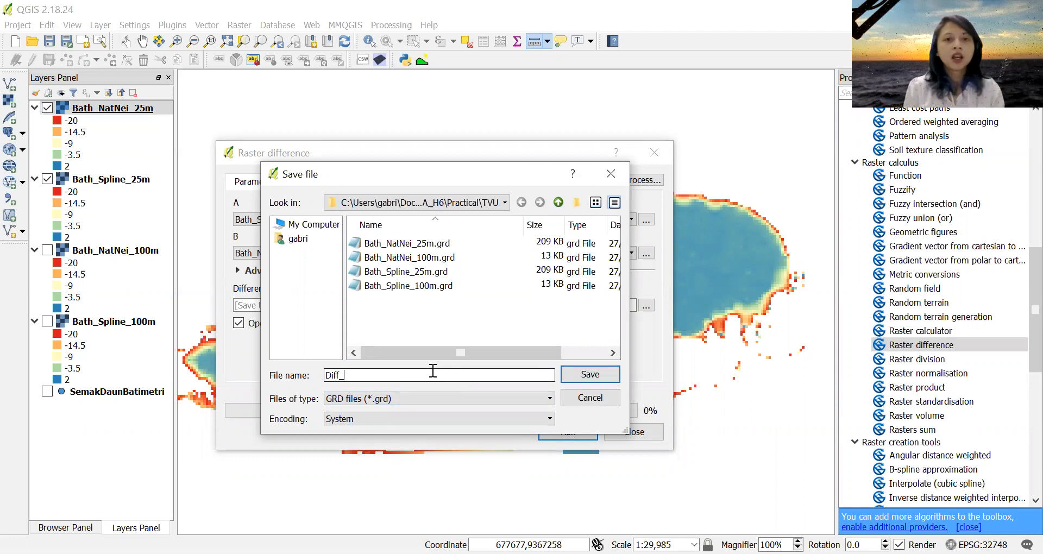
drag(443, 178, 562, 210)
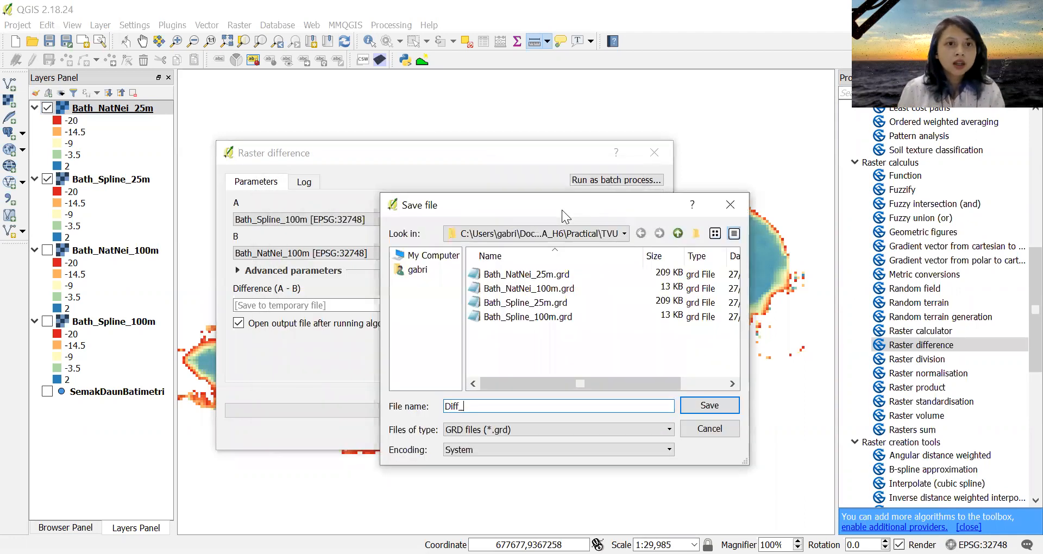
text(Splin)
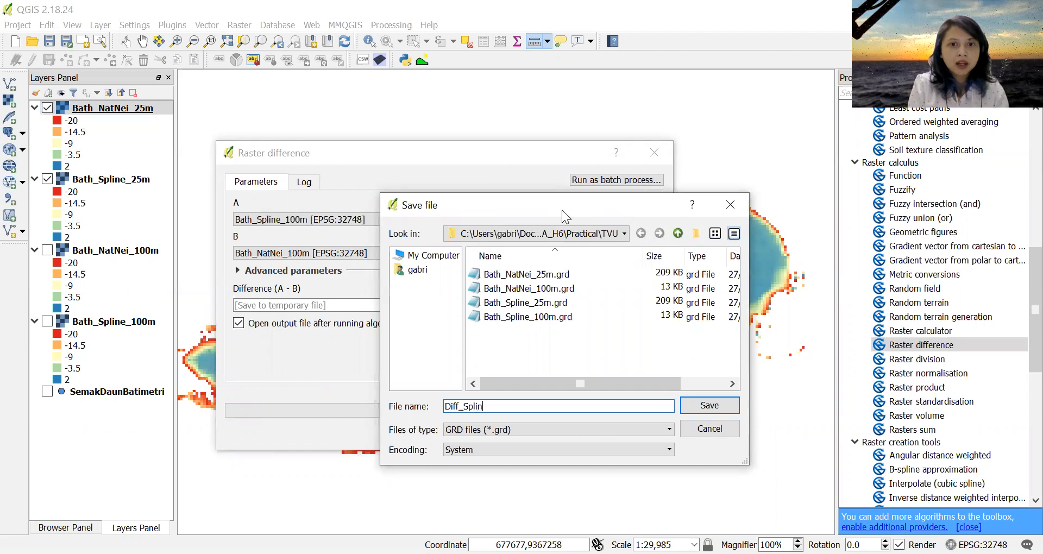
text(e_NatN)
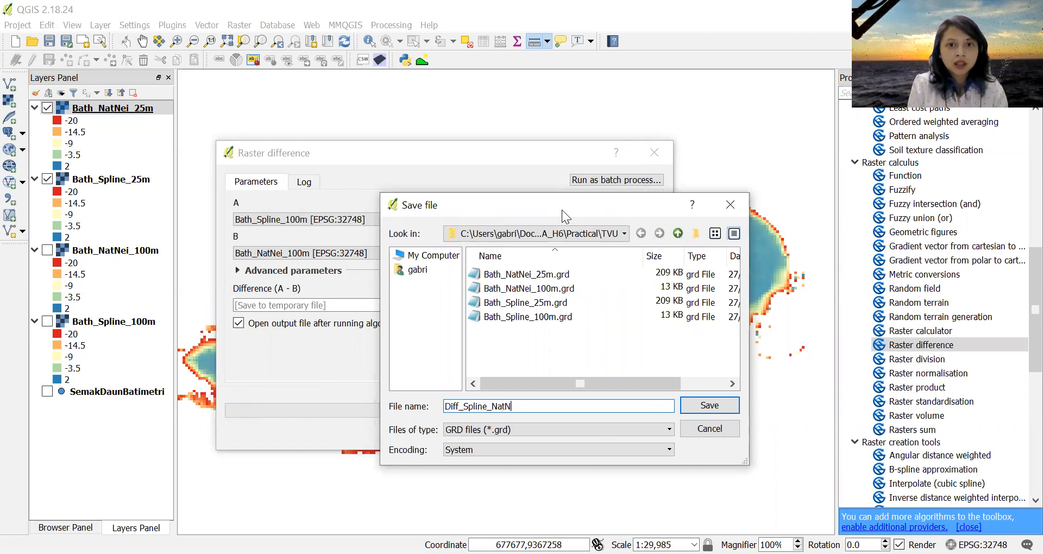
text(ei_100m)
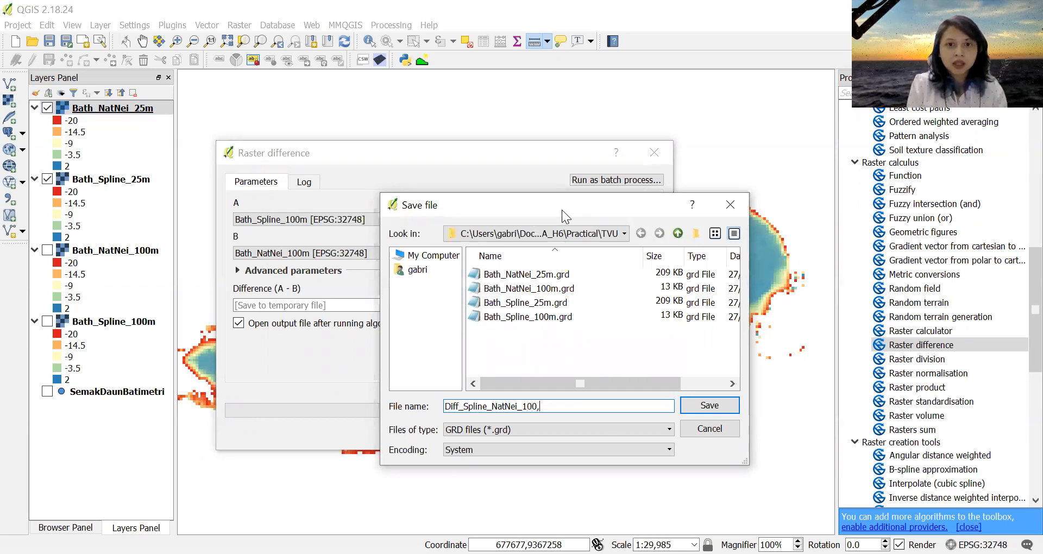
key(Return)
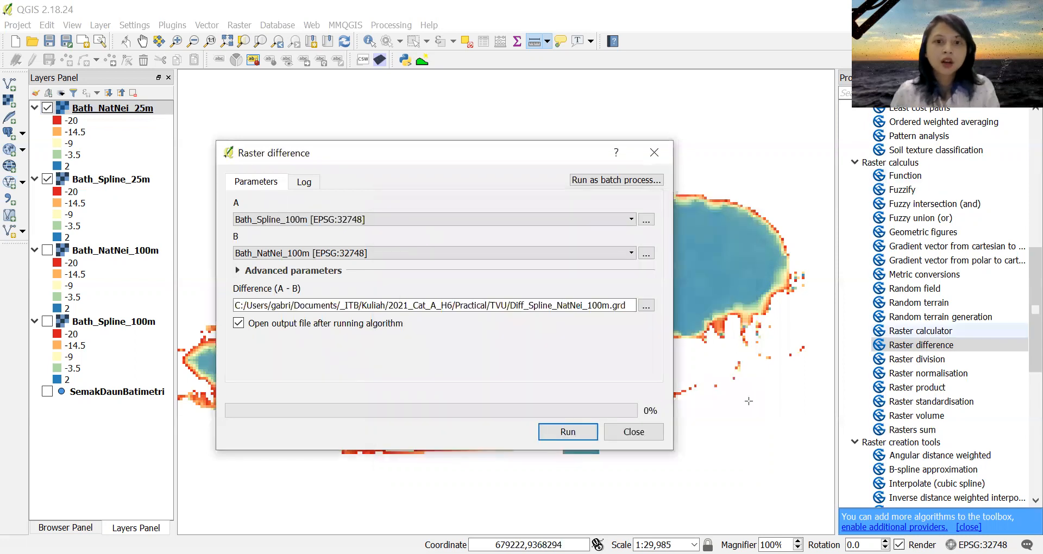
click(567, 431)
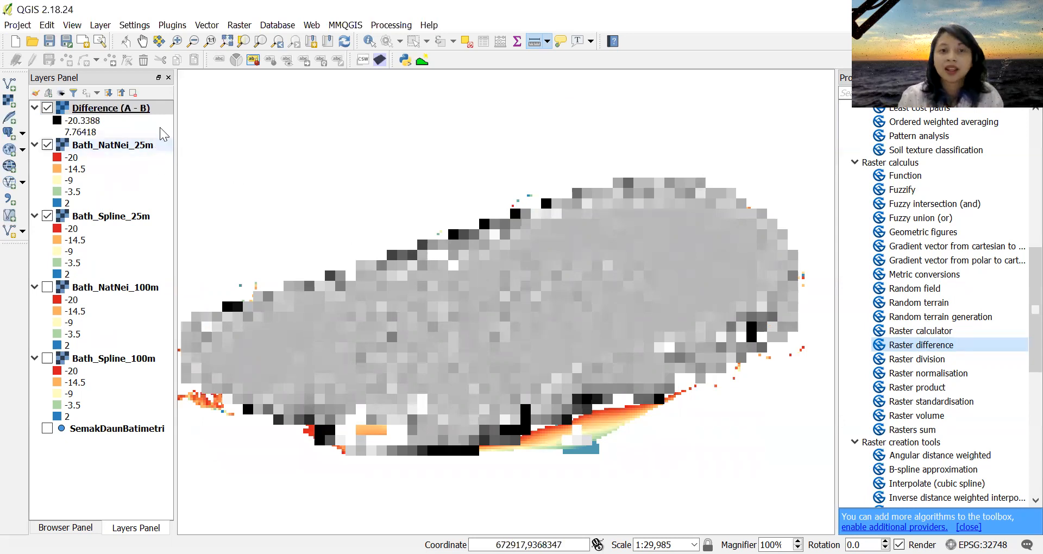
- Copy the style of the Bath_NatNei_25m layer and paste it onto the Difference (A - B) layer
right_click(154, 147)
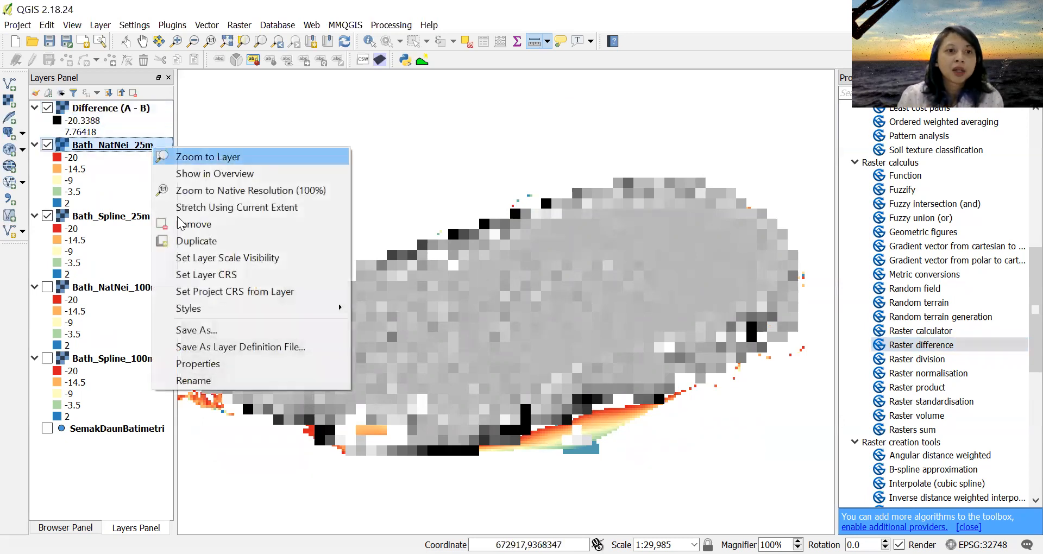
mouse_move(337, 318)
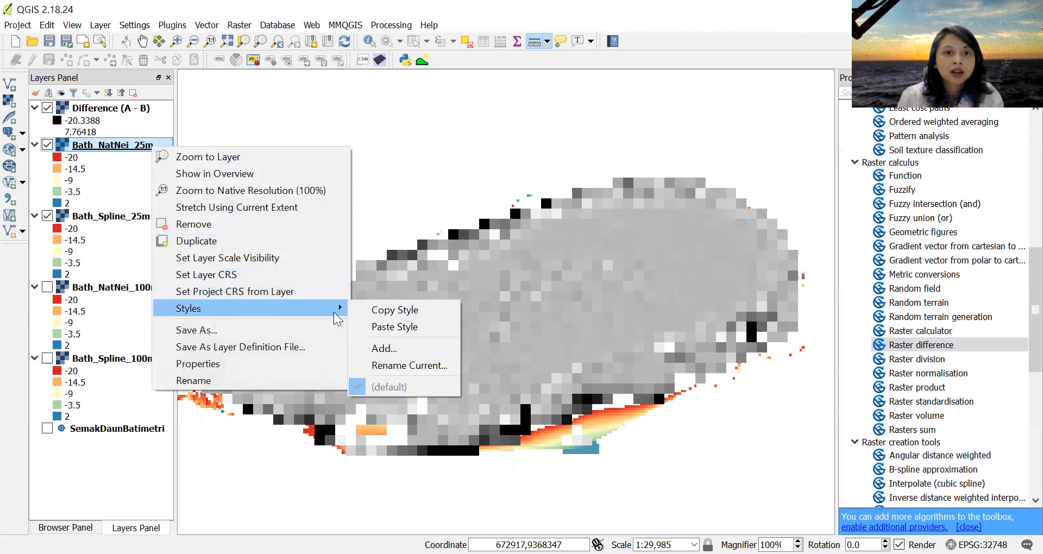
click(395, 310)
click(163, 109)
right_click(164, 112)
mouse_move(325, 275)
click(413, 293)
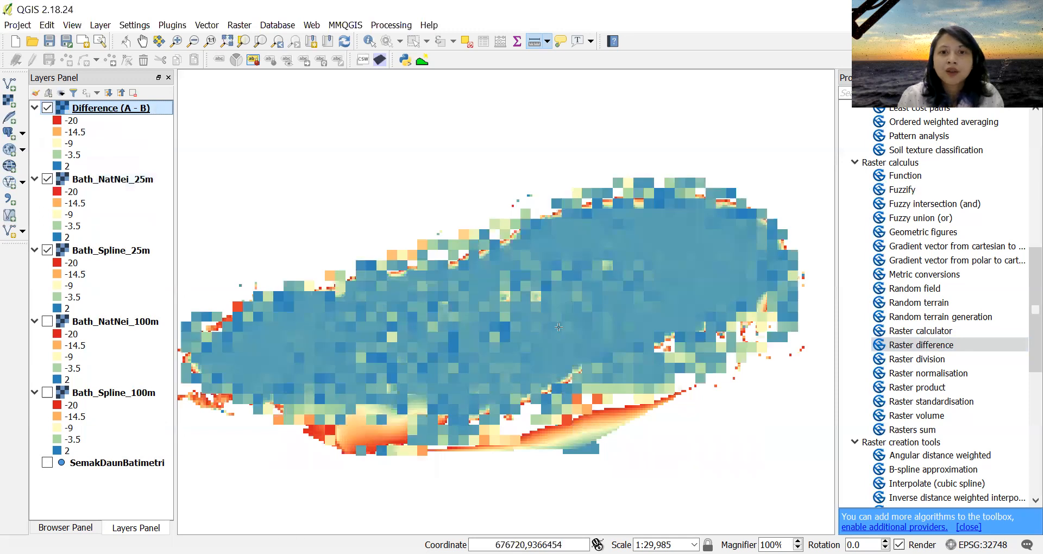
- Hide the Bath_NatNei_25m and Bath_Spline_25m layers and collapse the legends of both plus Bath_NatNei_100m
click(47, 179)
click(47, 250)
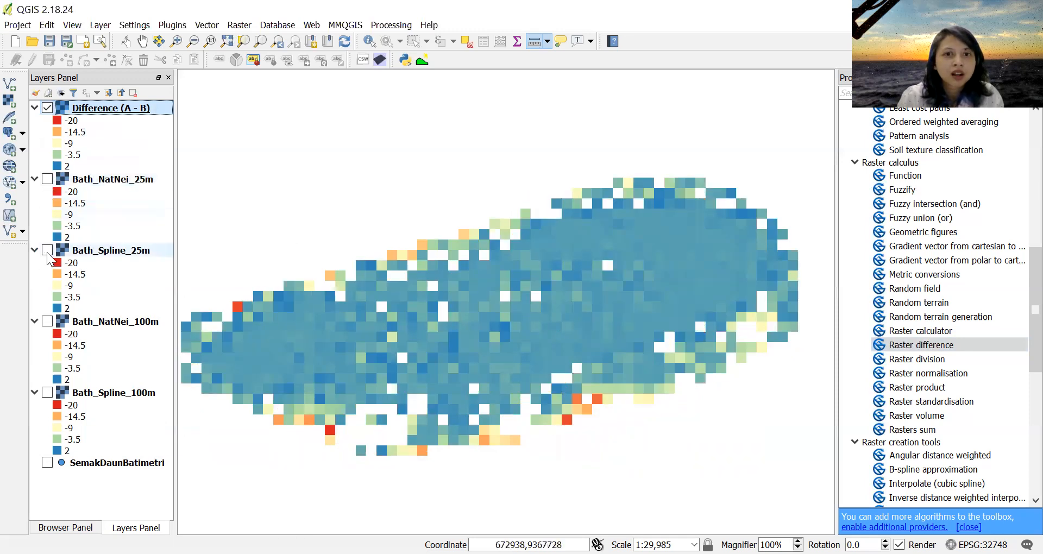
click(35, 179)
click(34, 192)
click(34, 207)
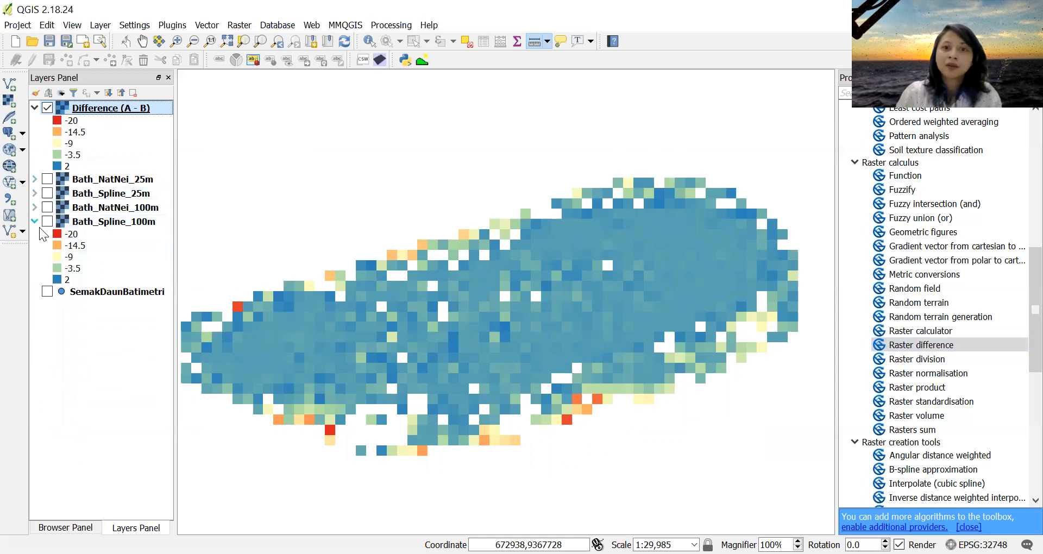
- Compare the Bath_Spline_100m and Bath_NatNei_100m rasters with the difference raster by toggling their visibility, leaving only the difference raster shown
click(48, 221)
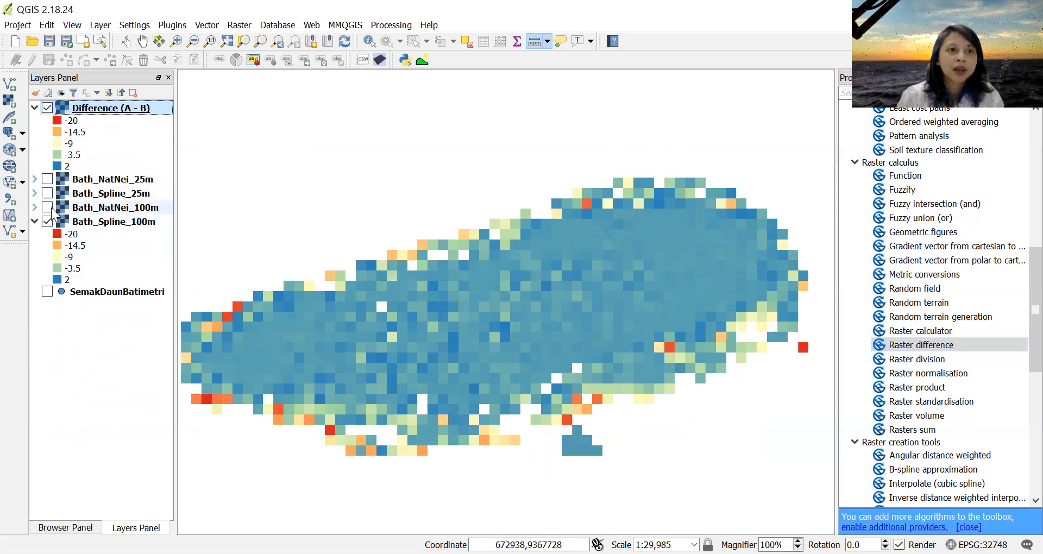
click(48, 207)
click(47, 108)
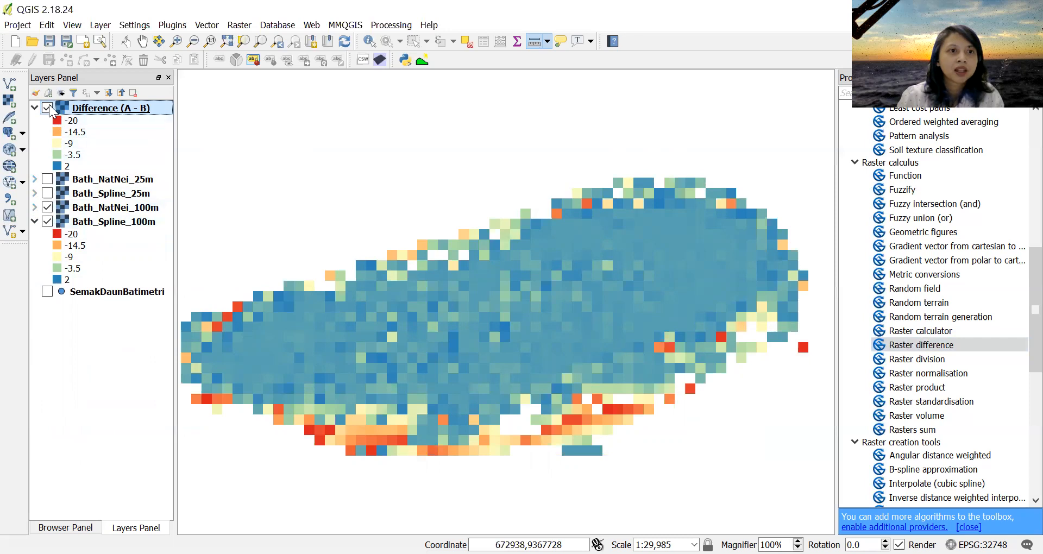
click(47, 208)
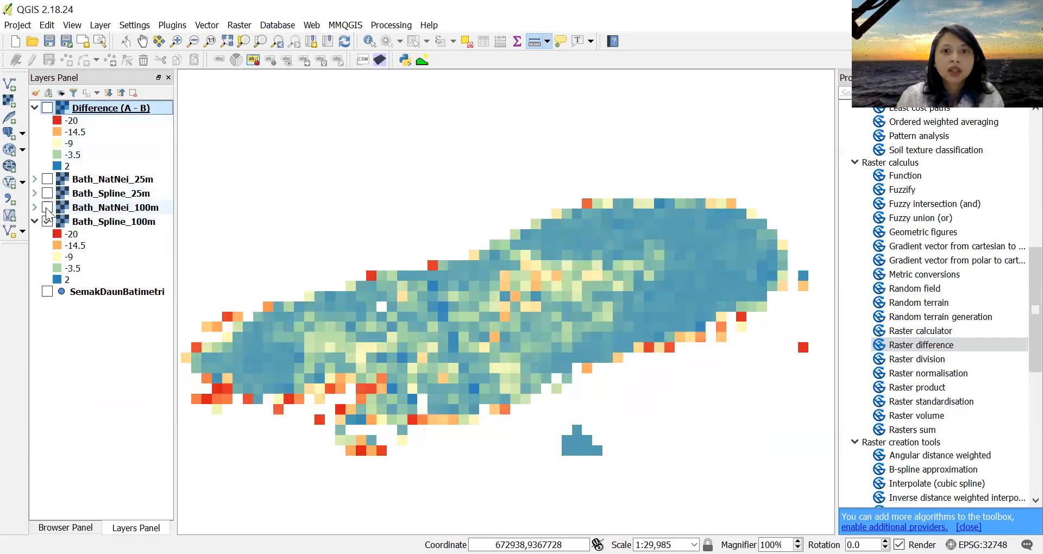
click(47, 208)
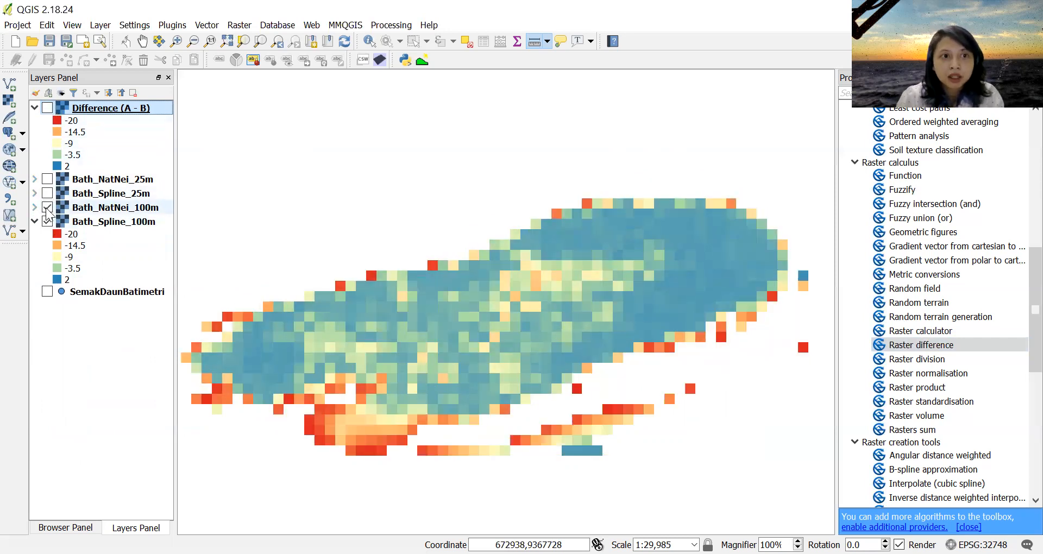
click(47, 108)
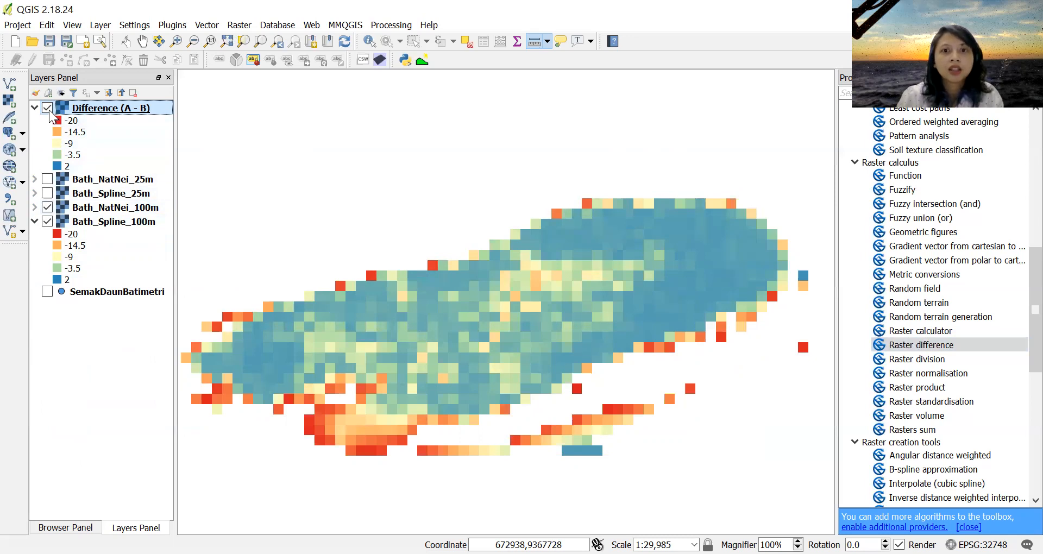
click(47, 207)
click(47, 221)
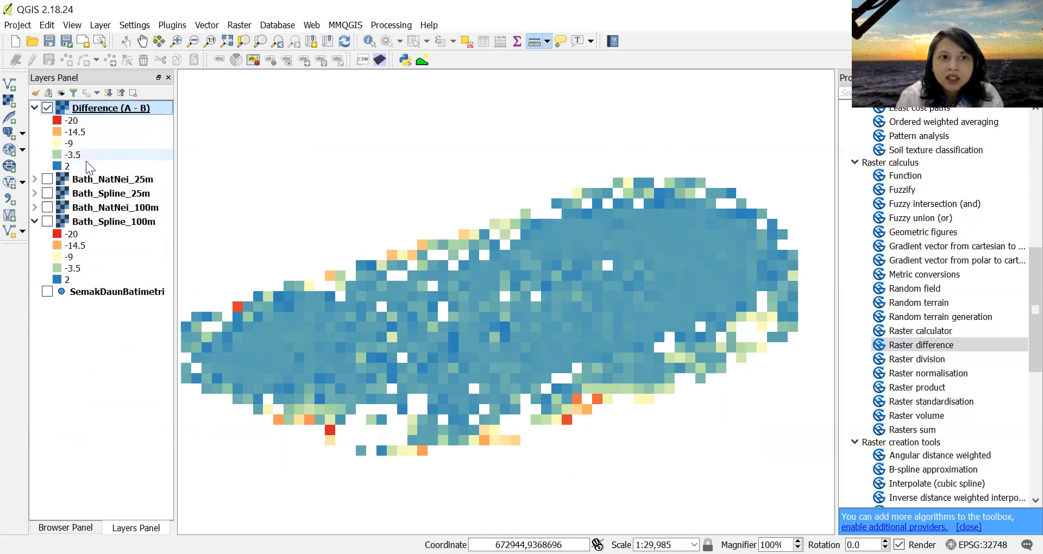
- Examine the Difference (A - B) layer's histogram, zooming in on the peak around zero
double_click(167, 103)
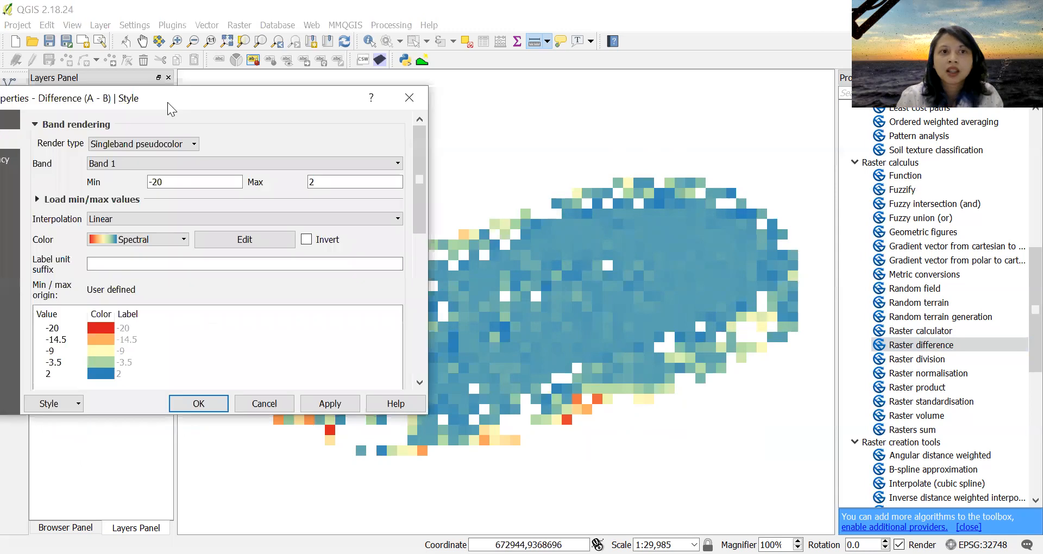
click(122, 186)
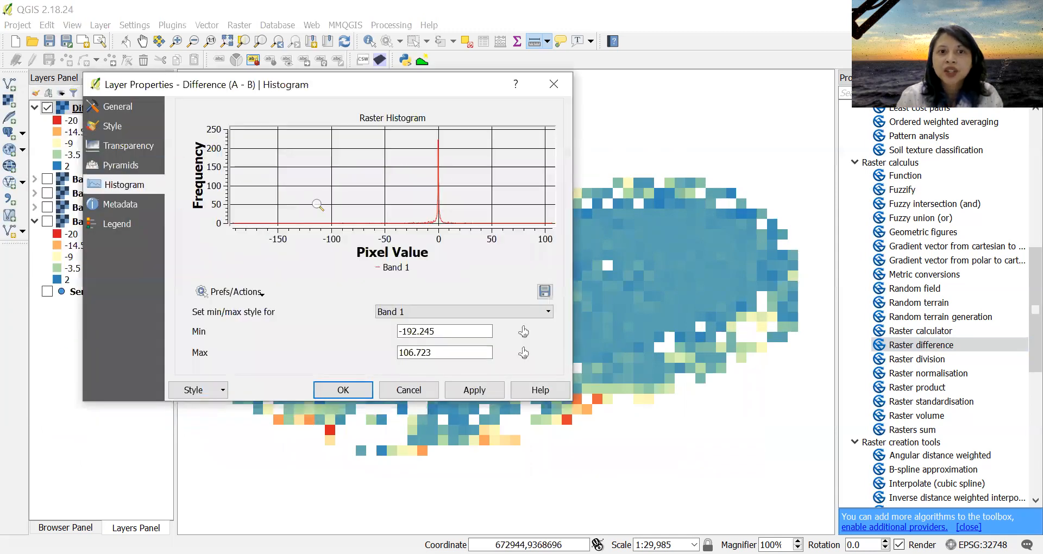
drag(443, 196, 452, 224)
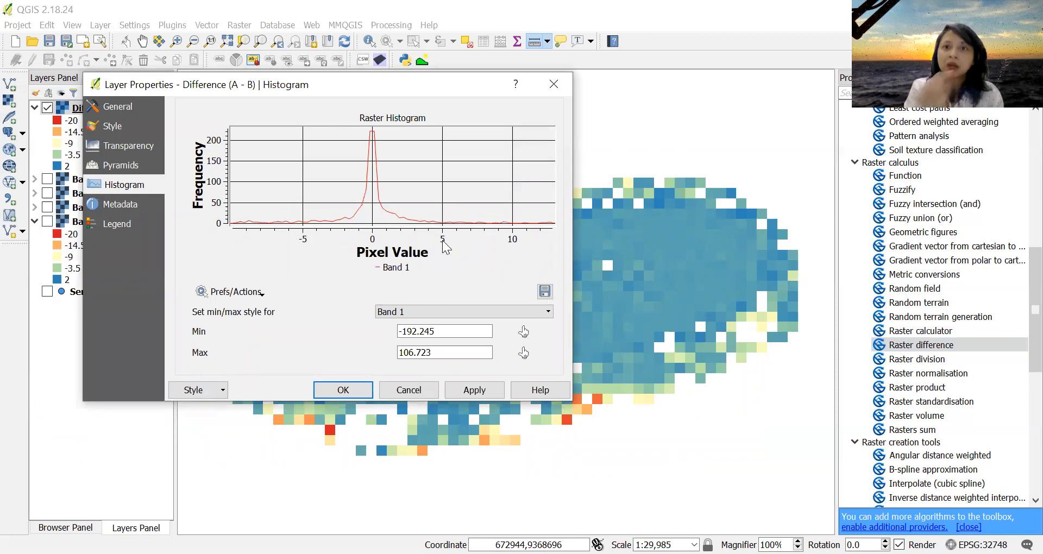
- Set the Difference (A - B) layer's color range to a minimum of -5 and a maximum of 5
click(108, 126)
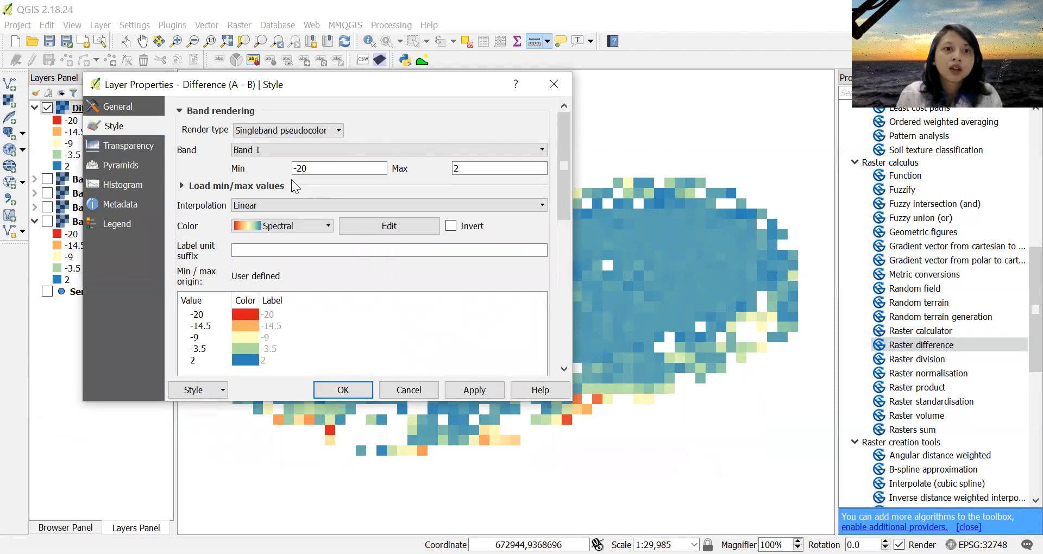
drag(293, 168, 309, 169)
text(-5)
click(475, 168)
key(BackSpace)
text(5)
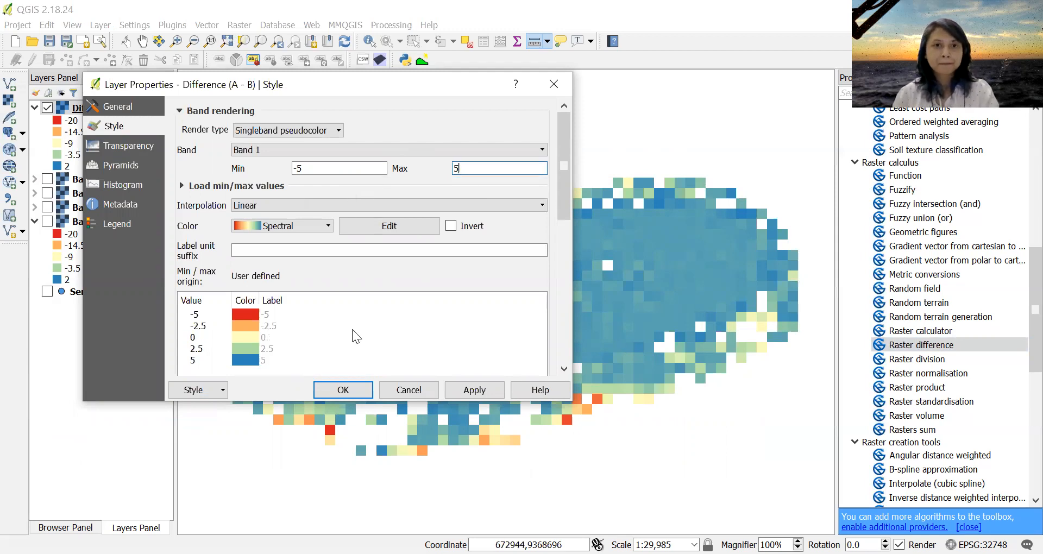
click(344, 390)
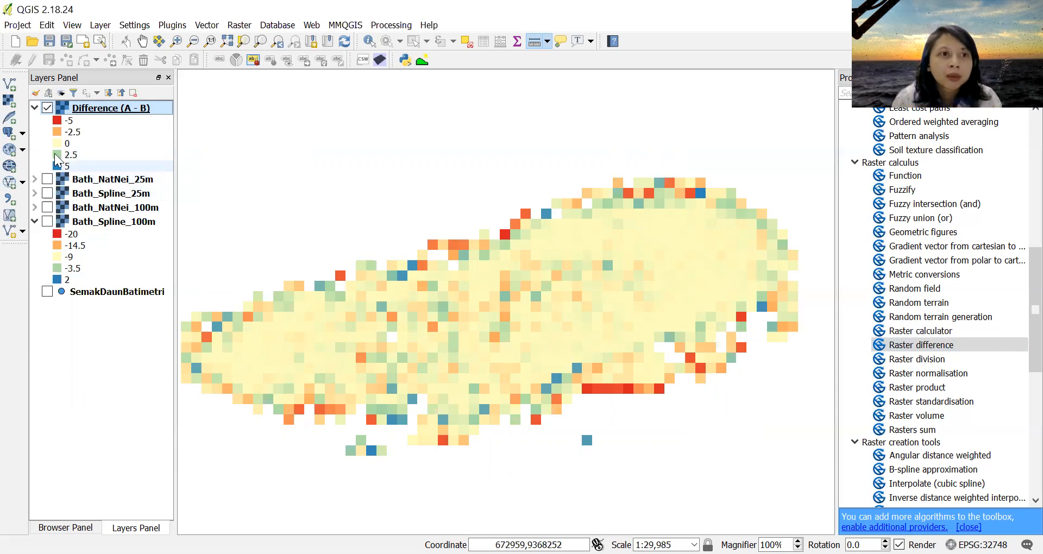
- Compare the extents of Bath_NatNei_100m and Bath_Spline_100m with the difference raster by toggling both layers beneath it
click(48, 207)
click(47, 221)
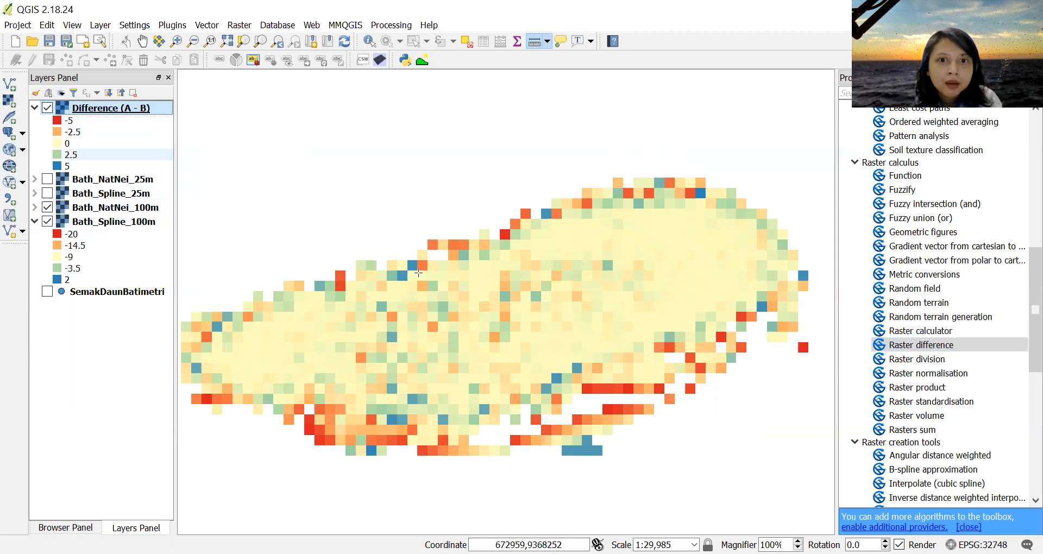
click(47, 207)
click(47, 221)
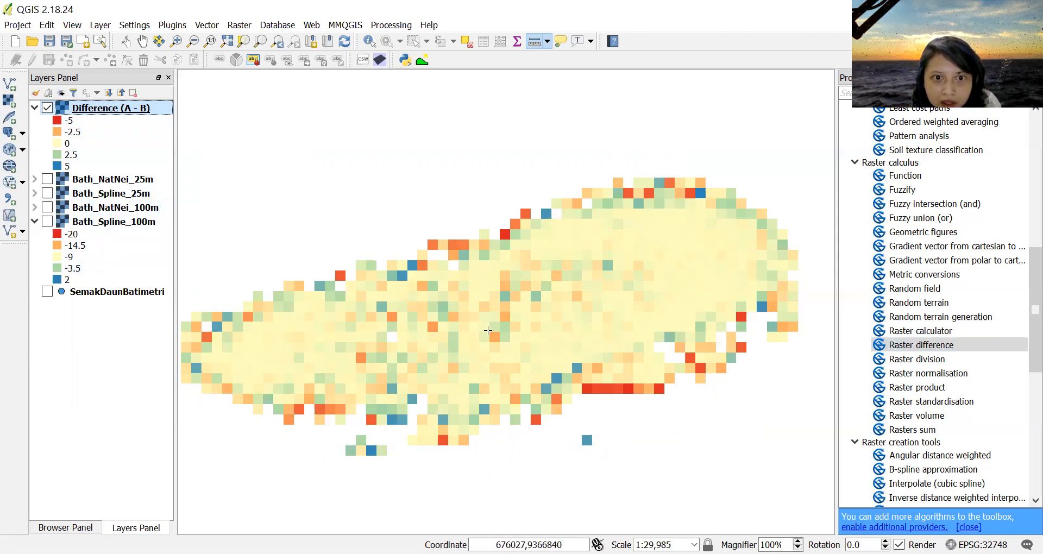
click(47, 221)
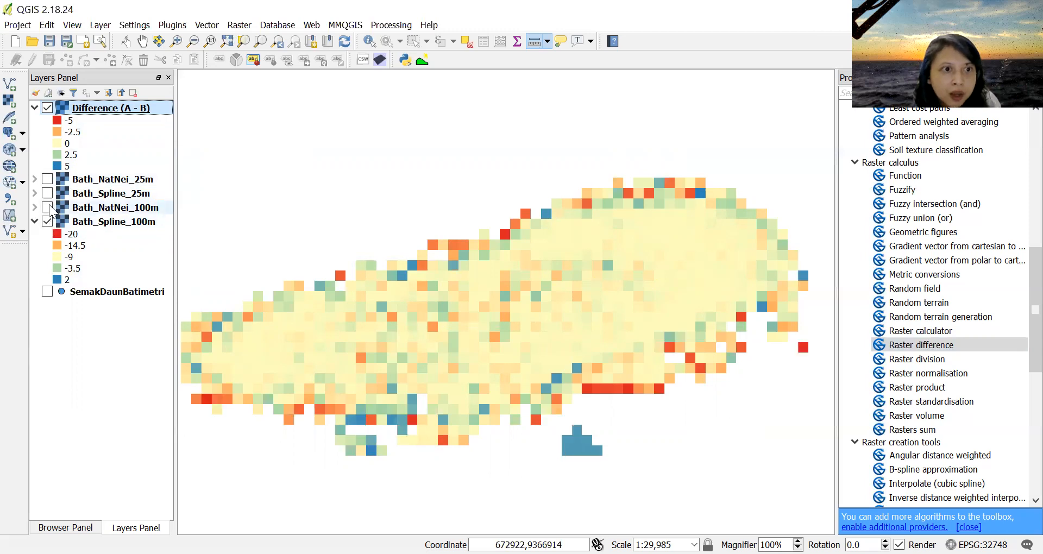
click(47, 207)
- Hide the difference raster and compare Bath_NatNei_100m with Bath_Spline_100m by toggling them, leaving all layers hidden
click(47, 108)
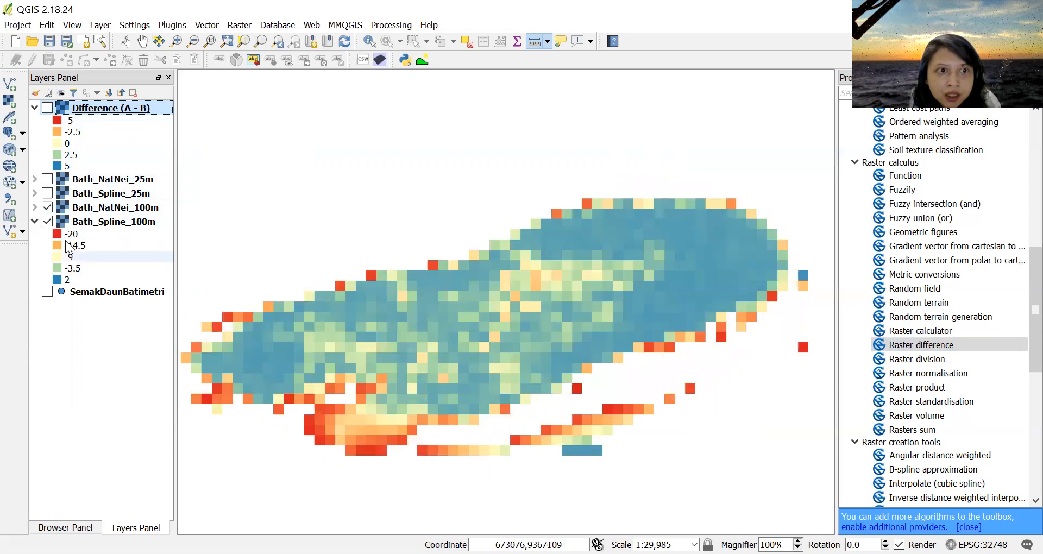
click(49, 222)
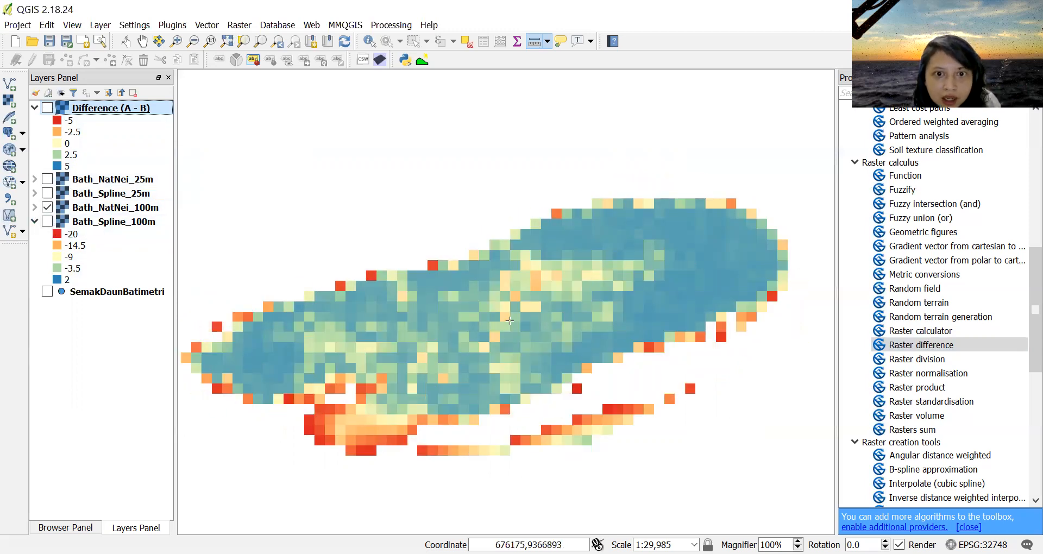
click(47, 221)
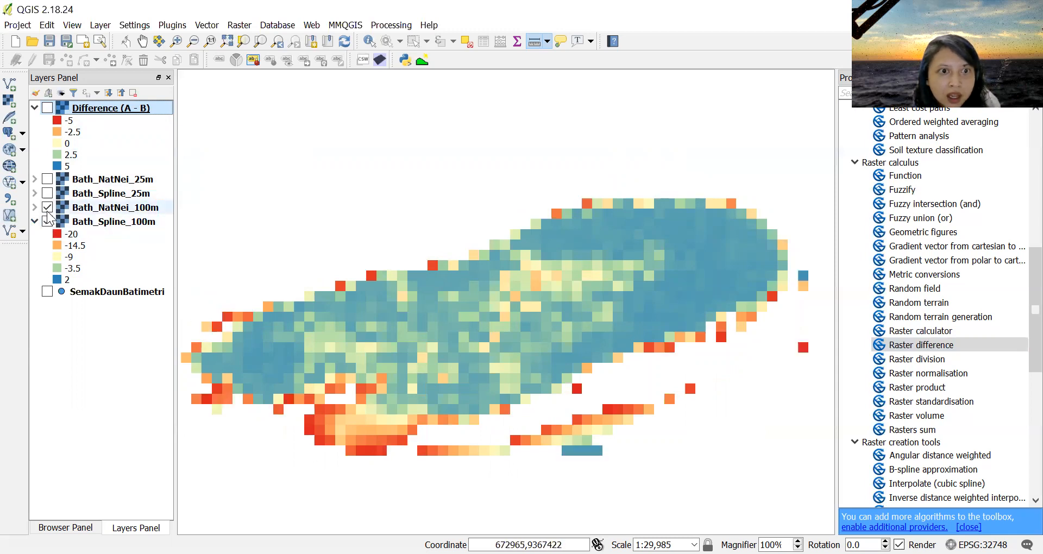
click(47, 207)
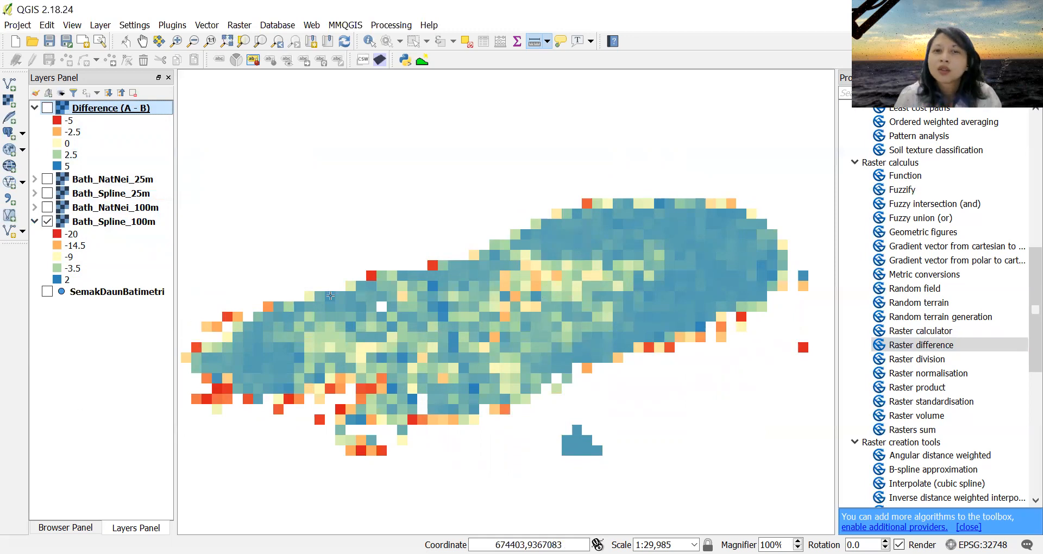
click(47, 222)
click(48, 208)
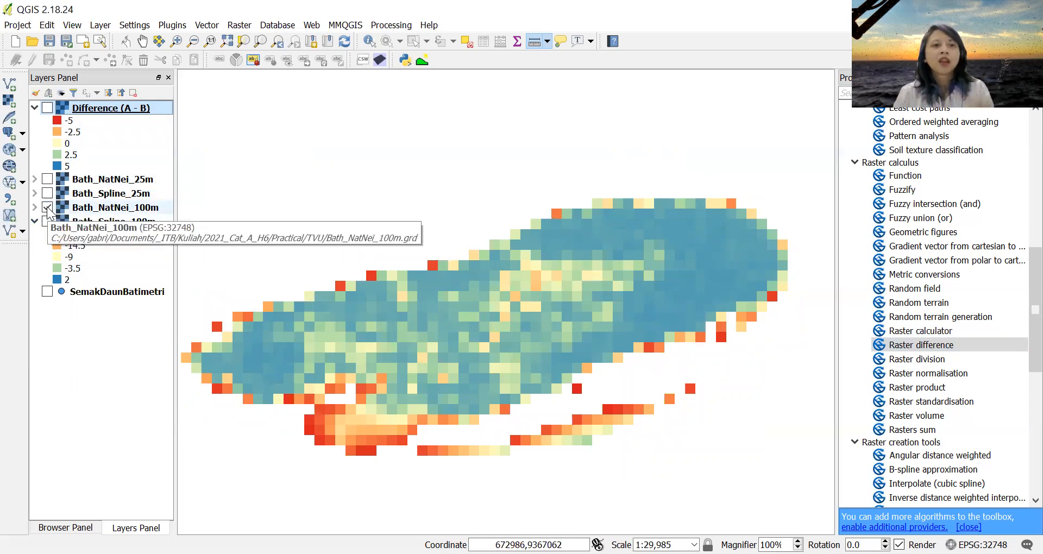
click(48, 209)
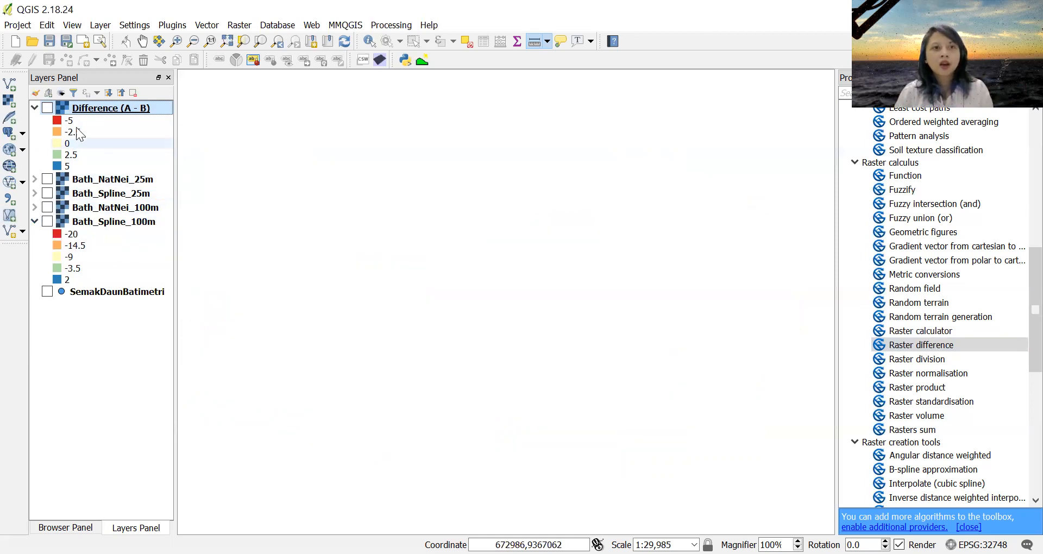
- Set up a Raster difference with Bath_Spline_25m as raster A and Bath_NatNei_25m as raster B
double_click(971, 344)
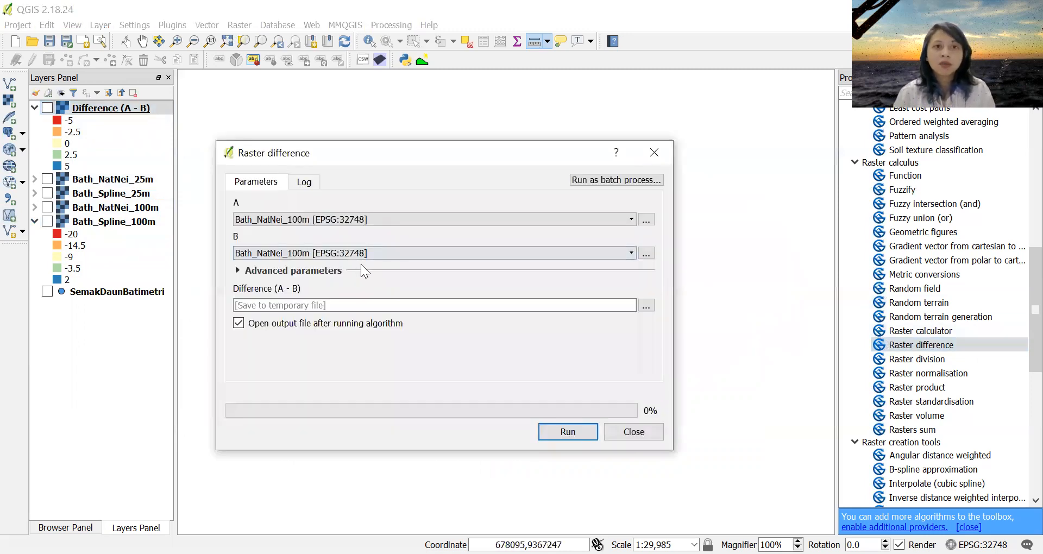
click(427, 214)
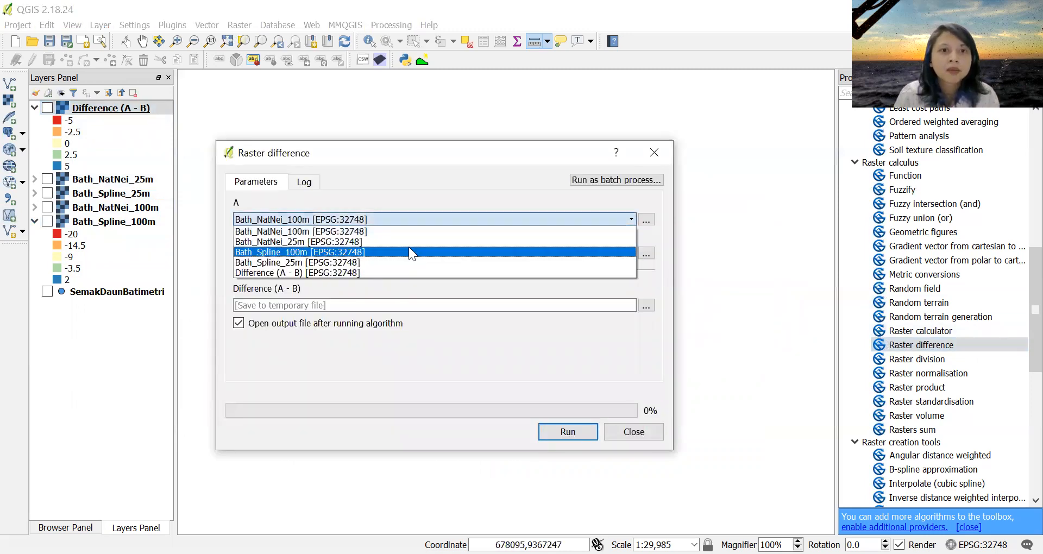
click(411, 240)
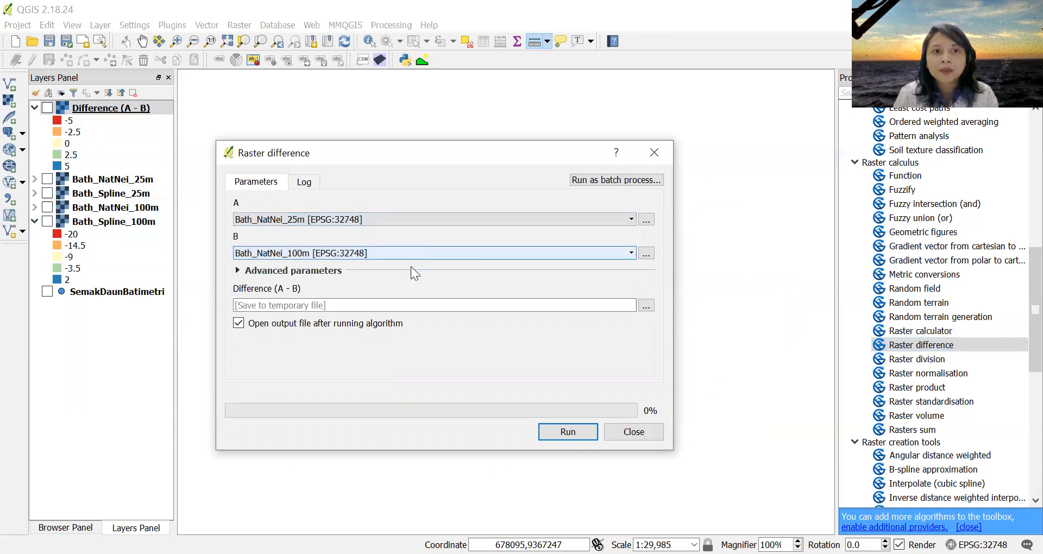
click(416, 253)
scroll(424, 214, down, 2)
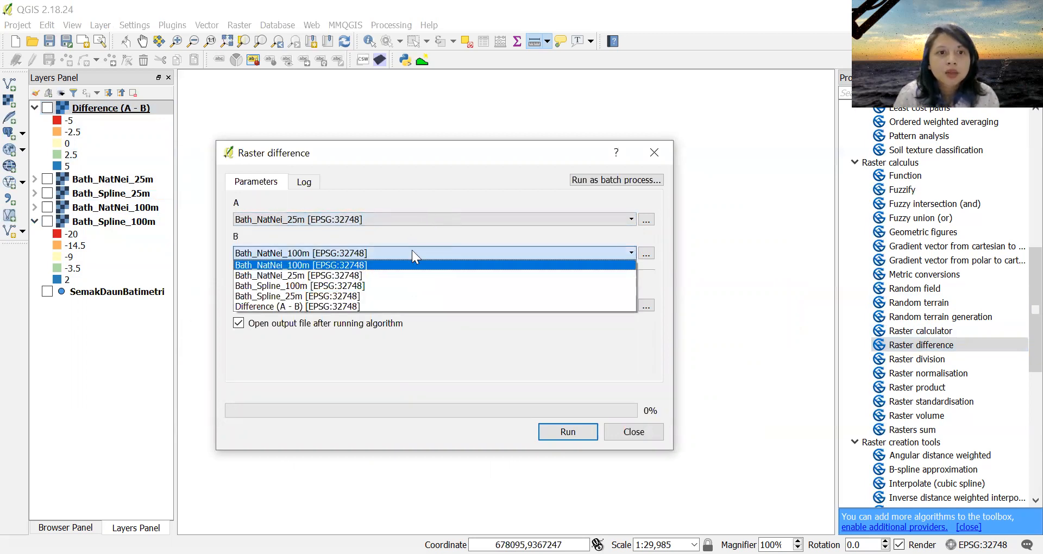
click(412, 250)
click(409, 279)
- Save the difference output as the GRD file Diff_Spline_NatNei_25m.grd in the TVU folder and run the calculation
click(645, 305)
click(662, 324)
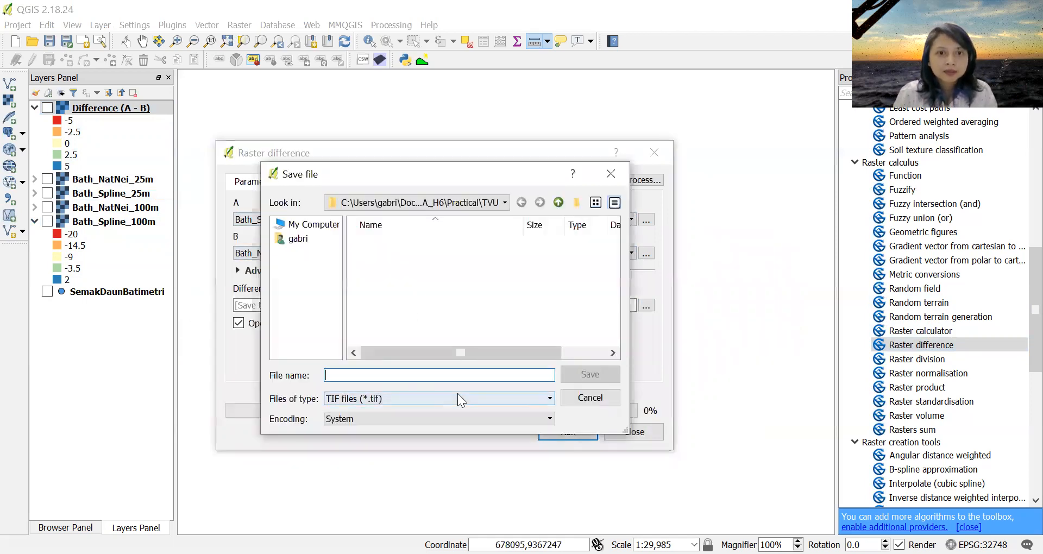
click(435, 453)
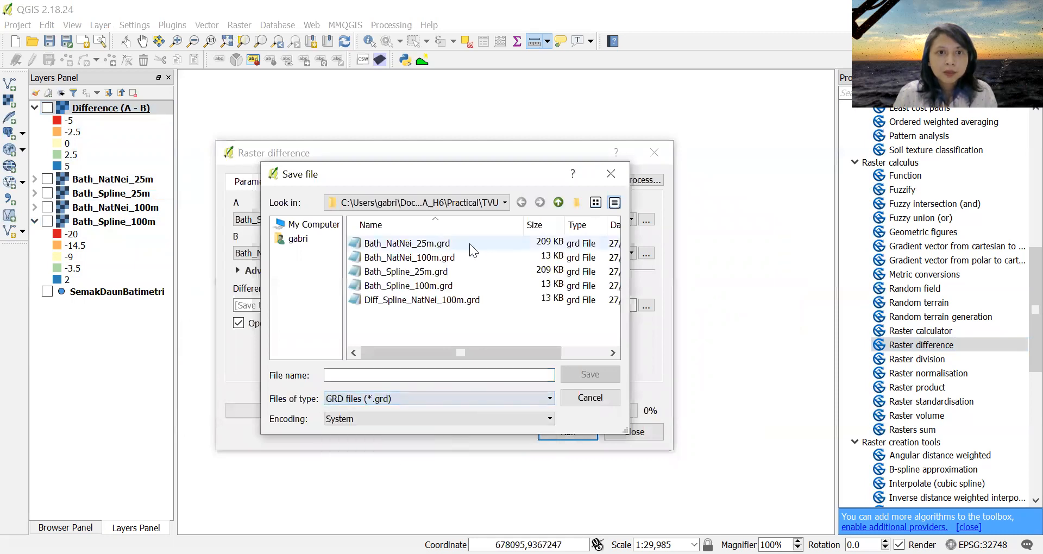
click(448, 302)
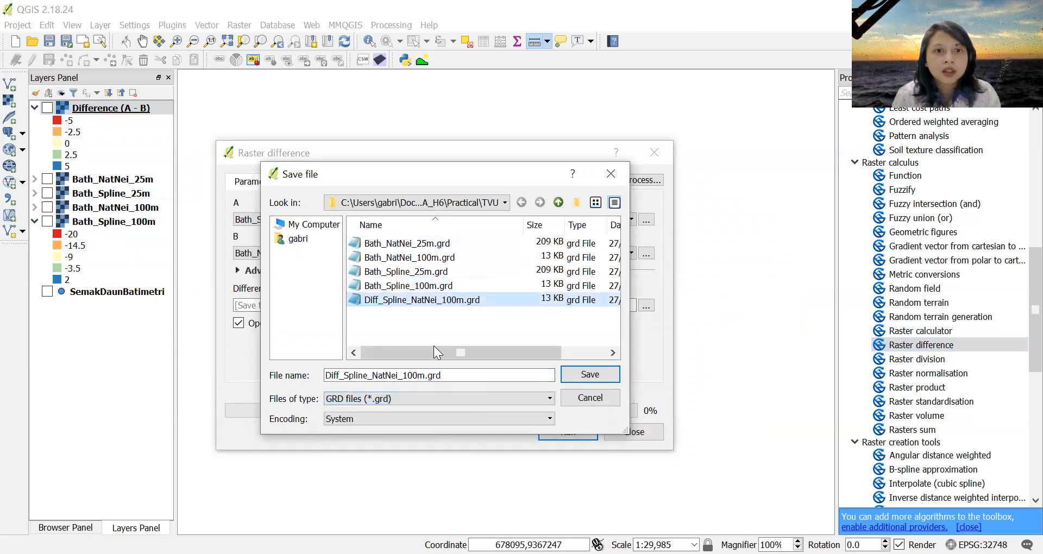
click(407, 375)
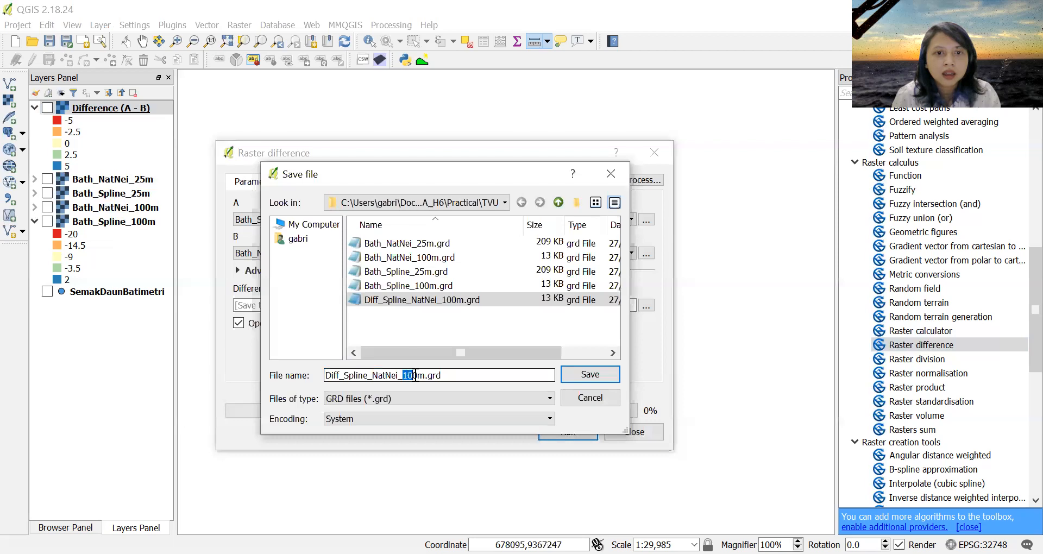
text(25)
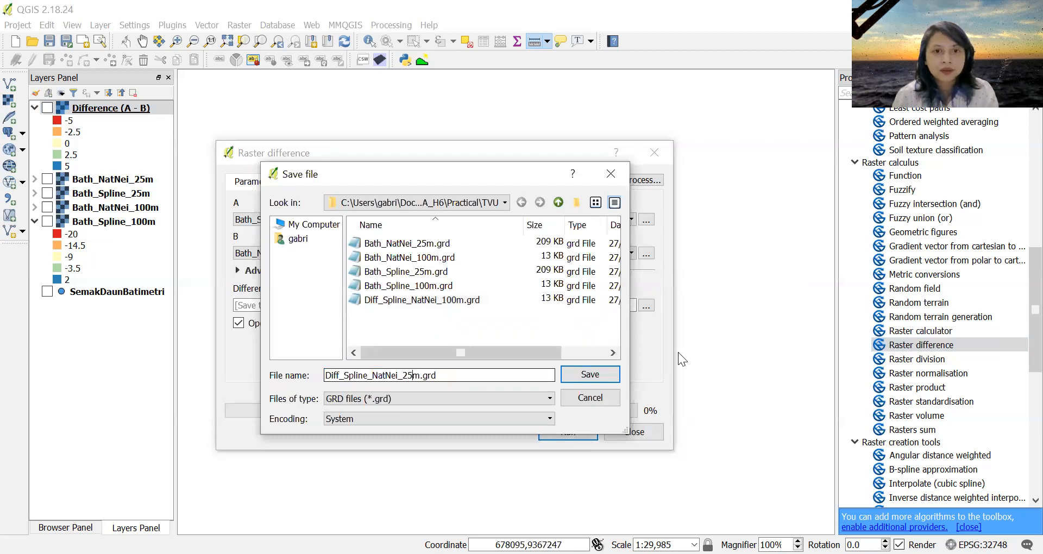
click(606, 369)
click(560, 434)
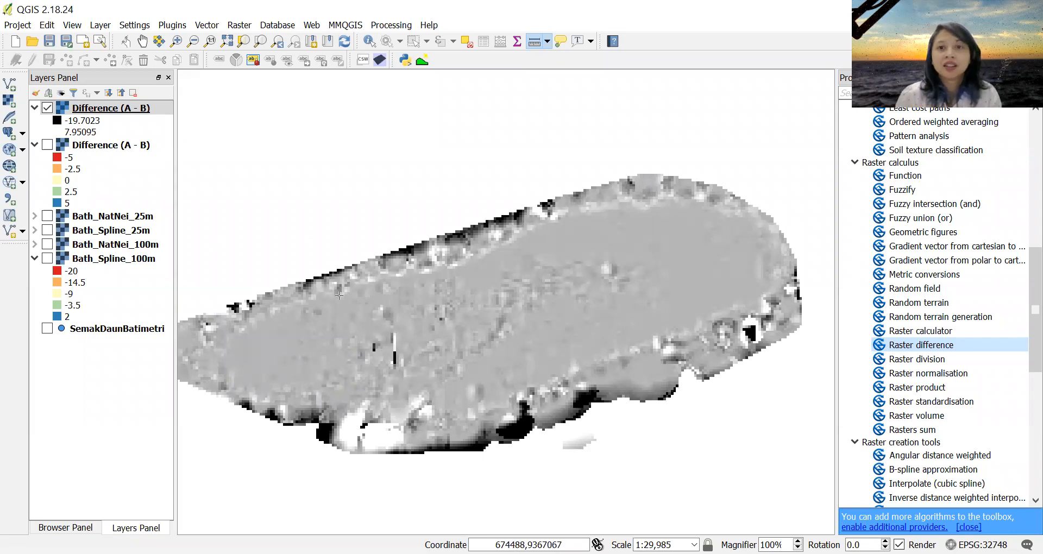
- Examine the histogram of the new 25 m difference layer around zero, then close its properties without changes
click(163, 113)
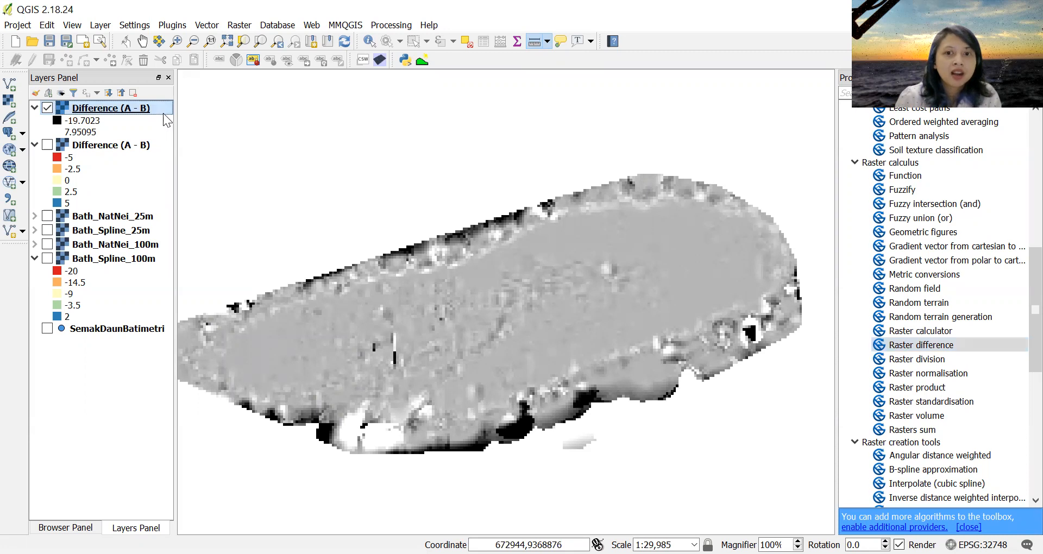
double_click(150, 145)
click(140, 166)
click(136, 186)
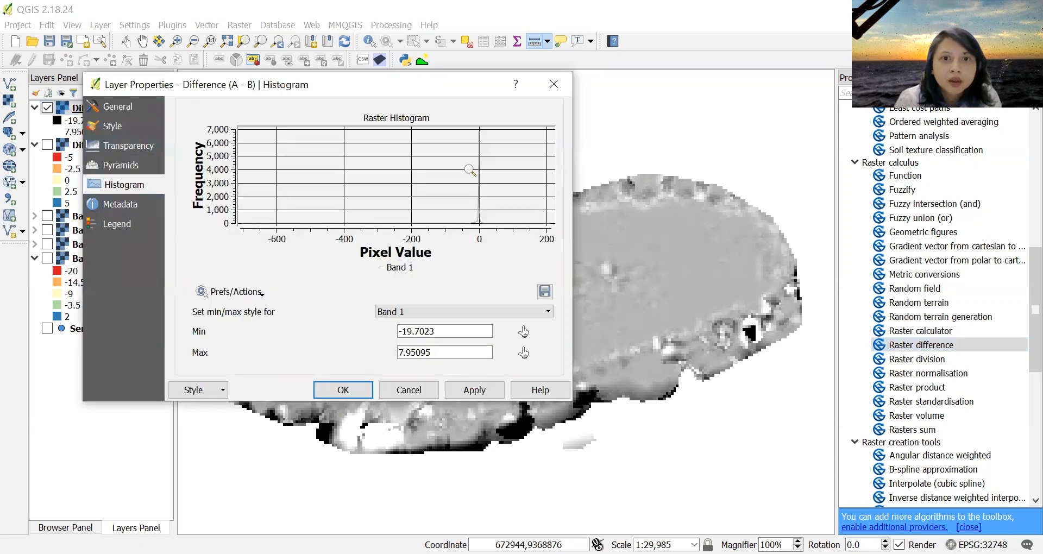
drag(462, 132, 497, 239)
drag(333, 224, 453, 113)
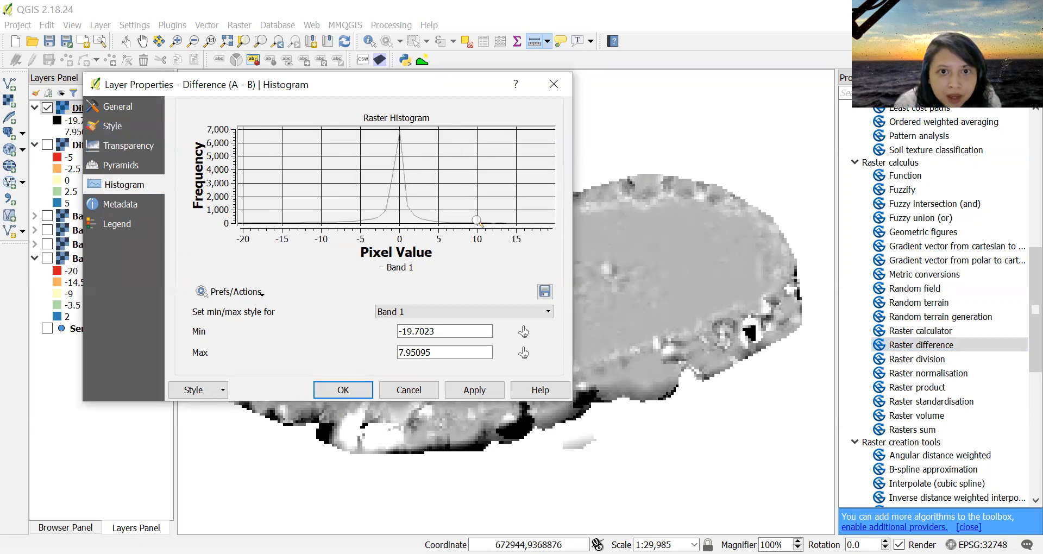
drag(475, 225, 318, 122)
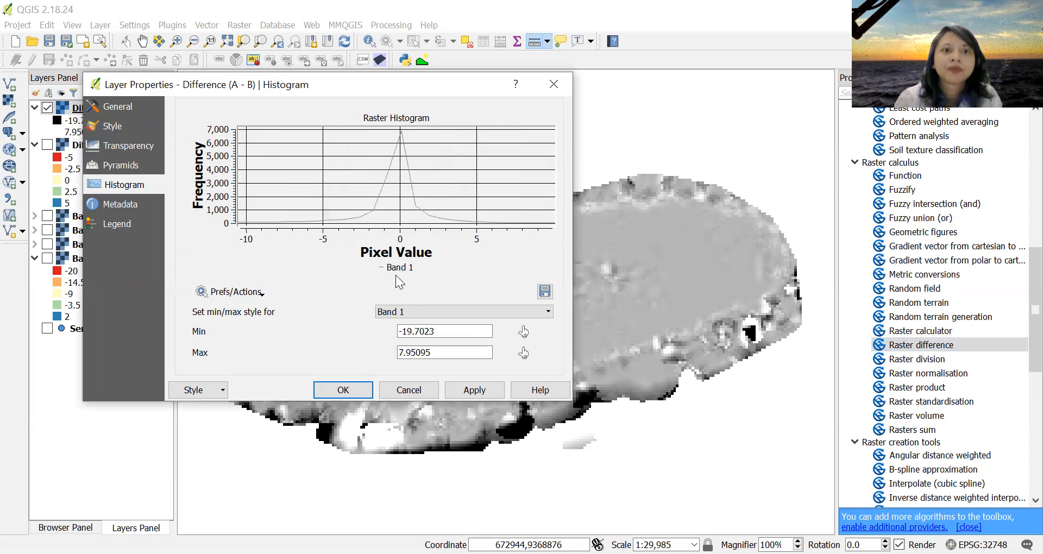
click(113, 126)
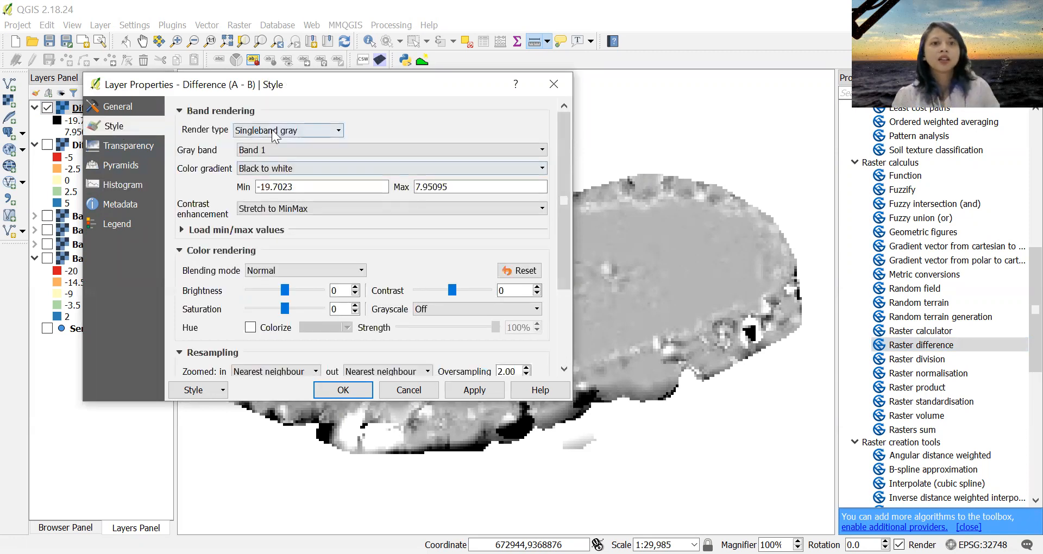
click(400, 394)
- Copy the style of the 100 m difference layer and paste it onto the 25 m difference layer
right_click(97, 145)
mouse_move(255, 305)
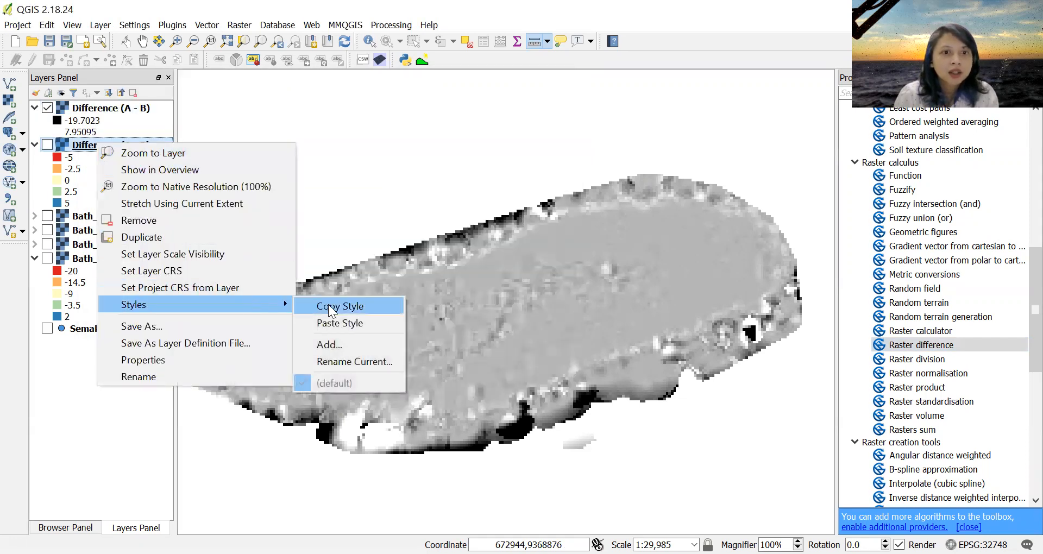
click(326, 304)
click(88, 110)
right_click(88, 110)
mouse_move(268, 264)
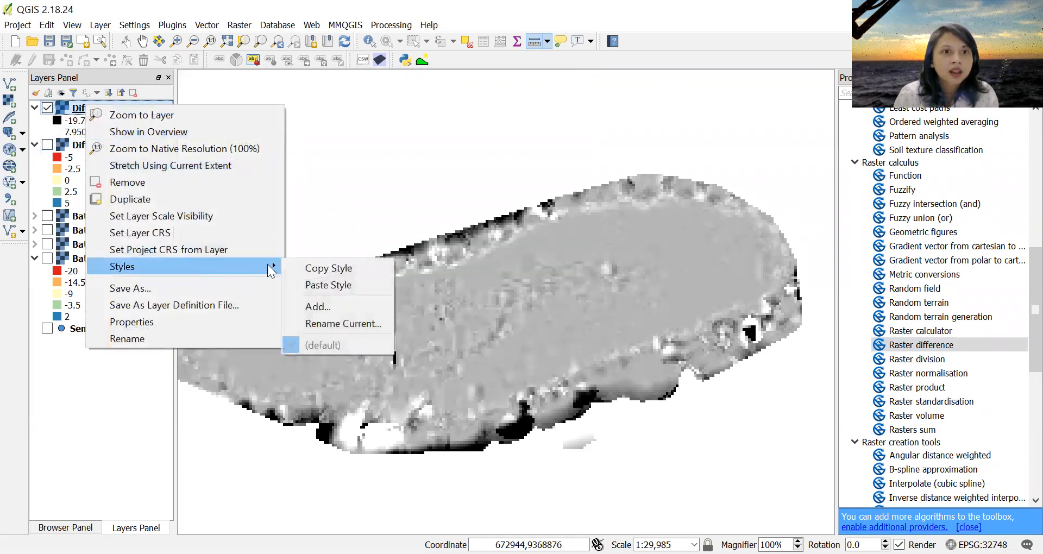
click(325, 280)
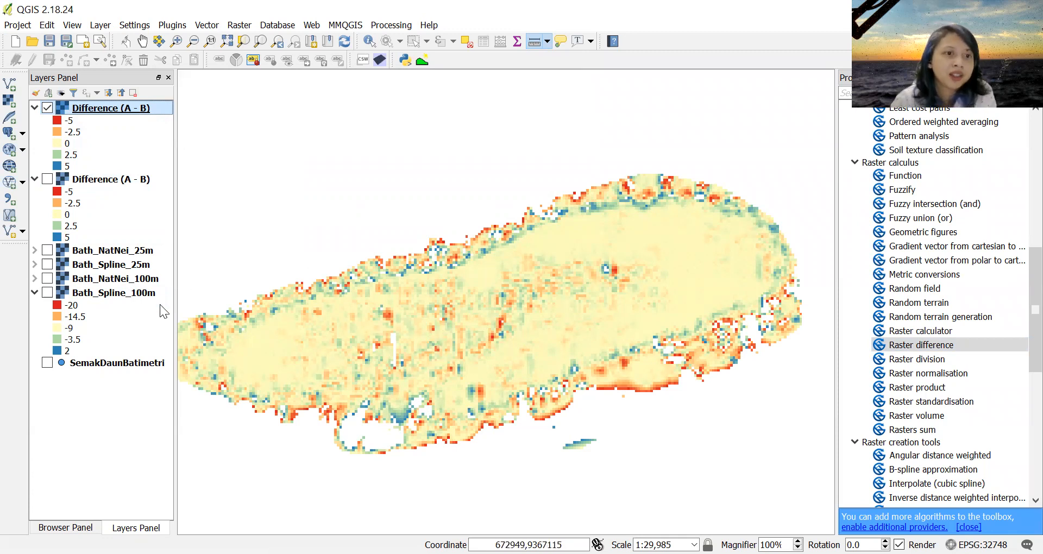
- Move the SemakDaunBatimetri layer above all rasters and toggle its points to compare them with the 25 m difference raster
drag(115, 364, 122, 108)
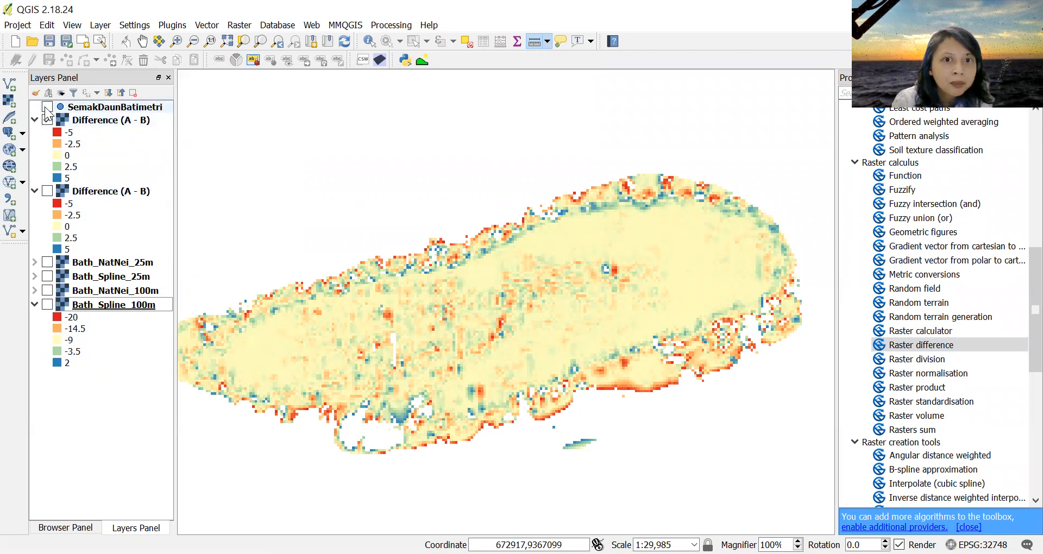
click(48, 107)
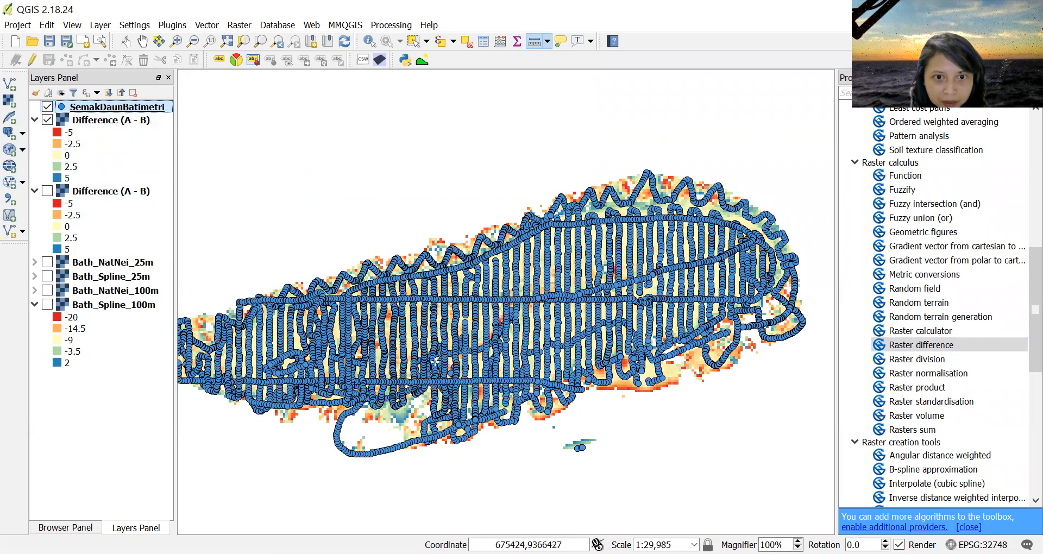
click(47, 107)
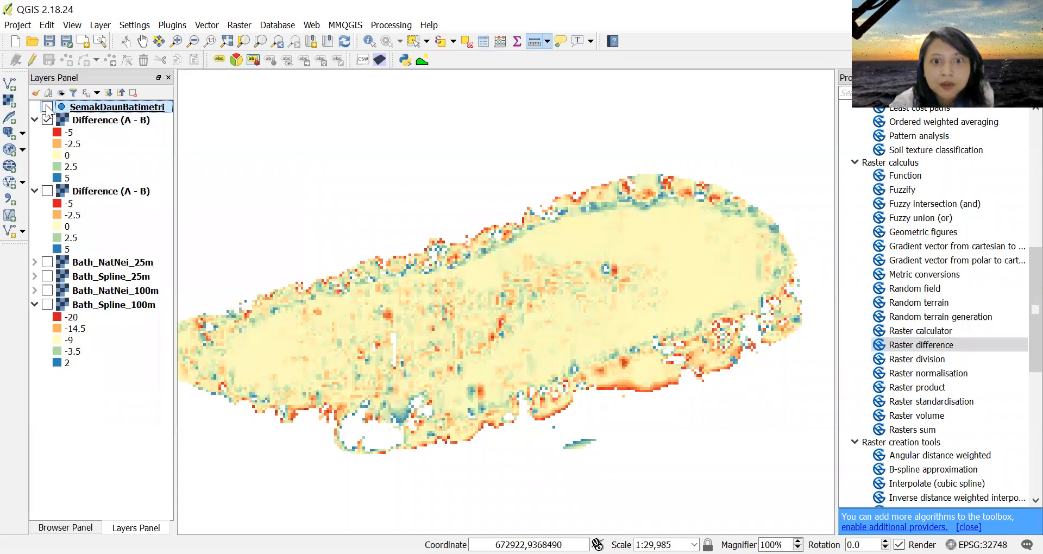
click(47, 107)
click(48, 107)
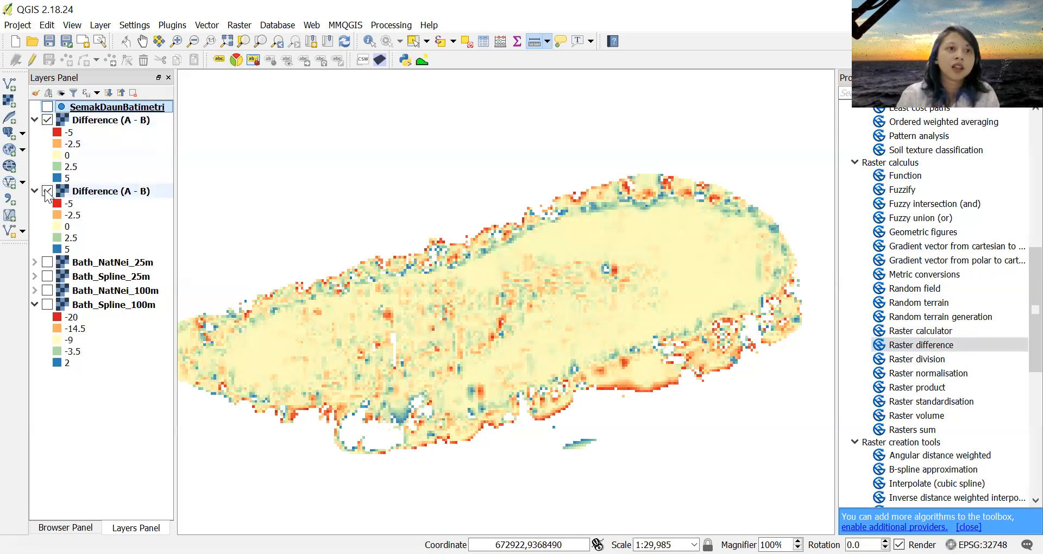
- Compare the 25 m and 100 m difference rasters by toggling their visibility, leaving both hidden
click(48, 119)
click(47, 120)
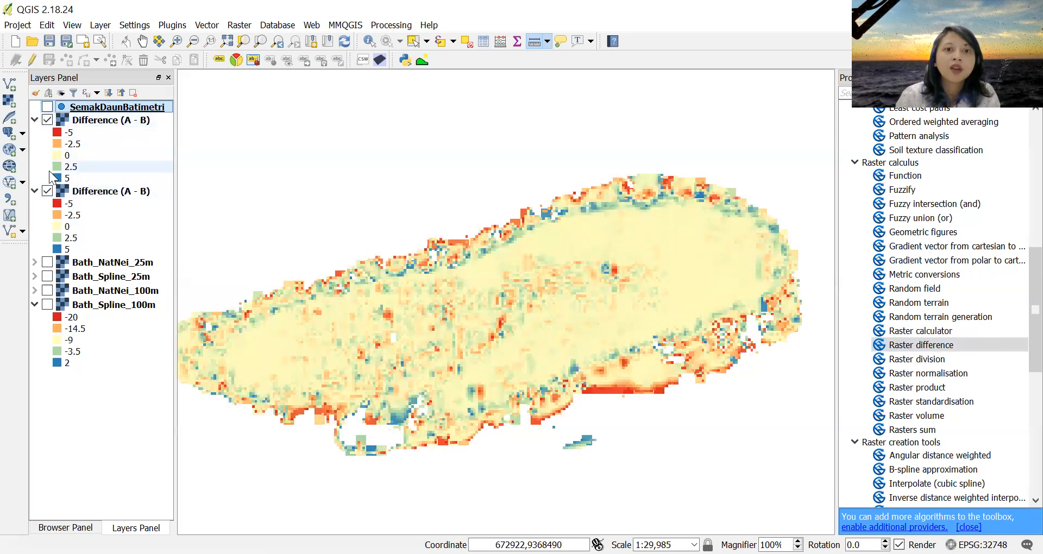
click(48, 191)
click(47, 119)
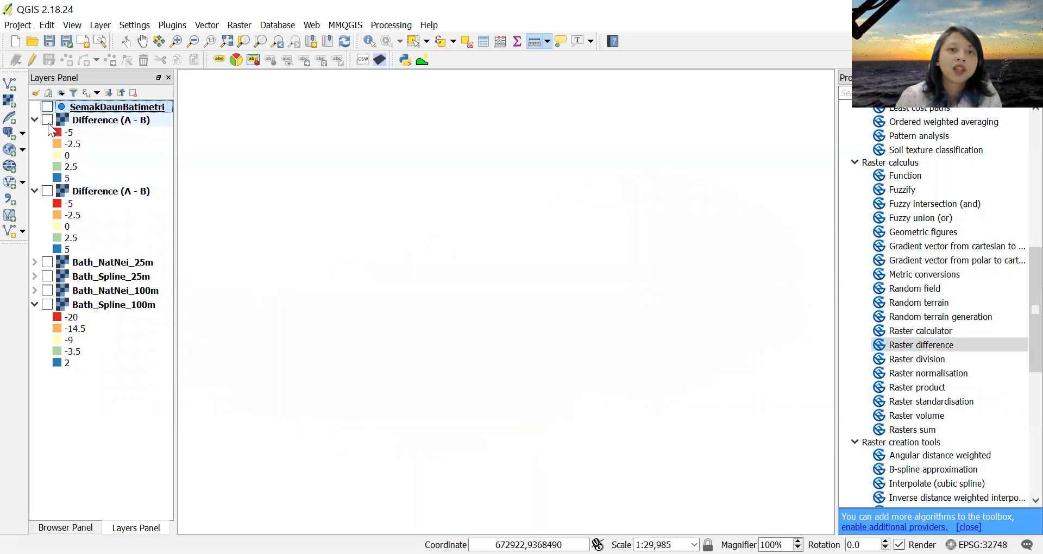
- Compare the Bath_NatNei_25m and Bath_Spline_25m rasters by toggling their visibility, leaving both shown
click(48, 262)
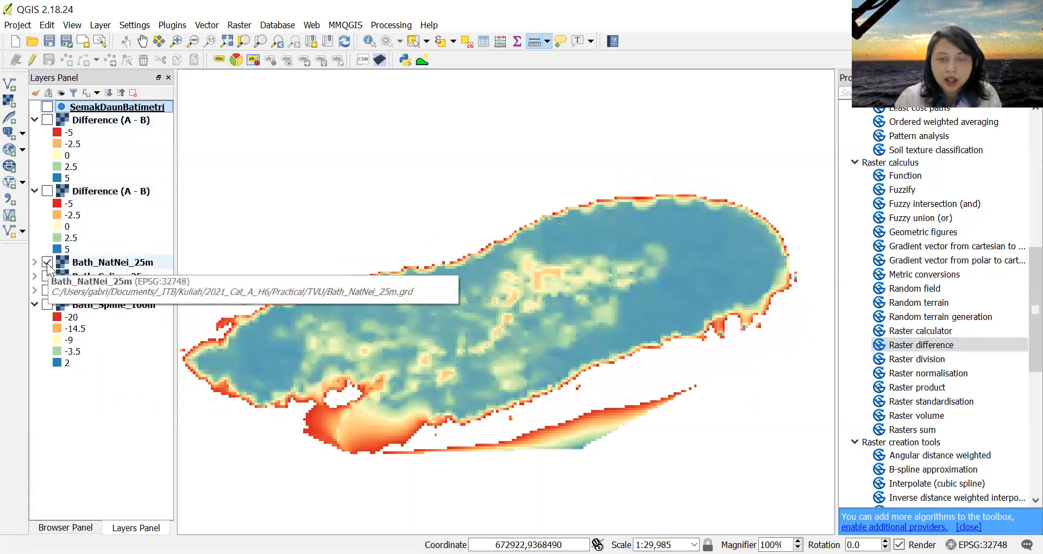
click(47, 276)
click(48, 263)
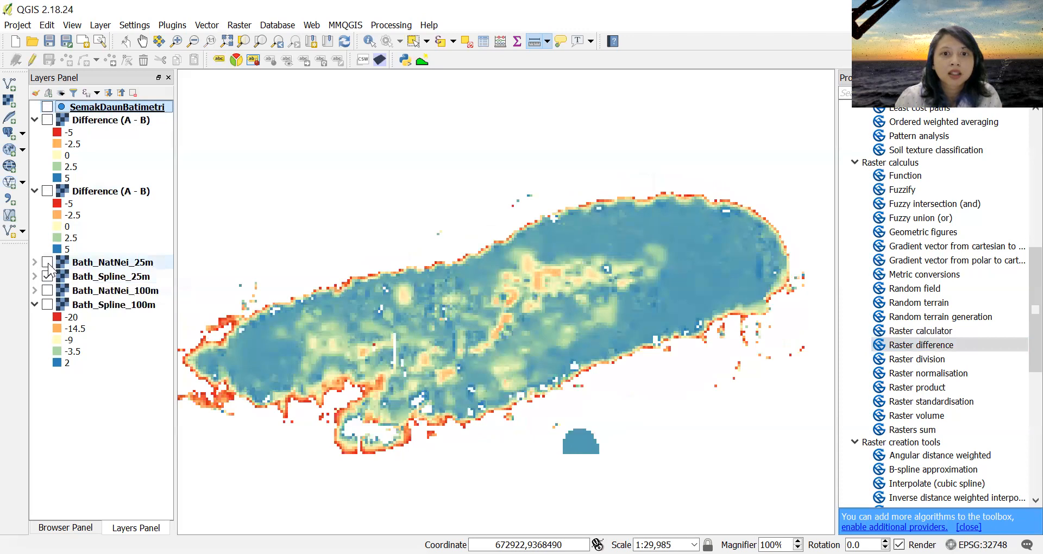
click(48, 263)
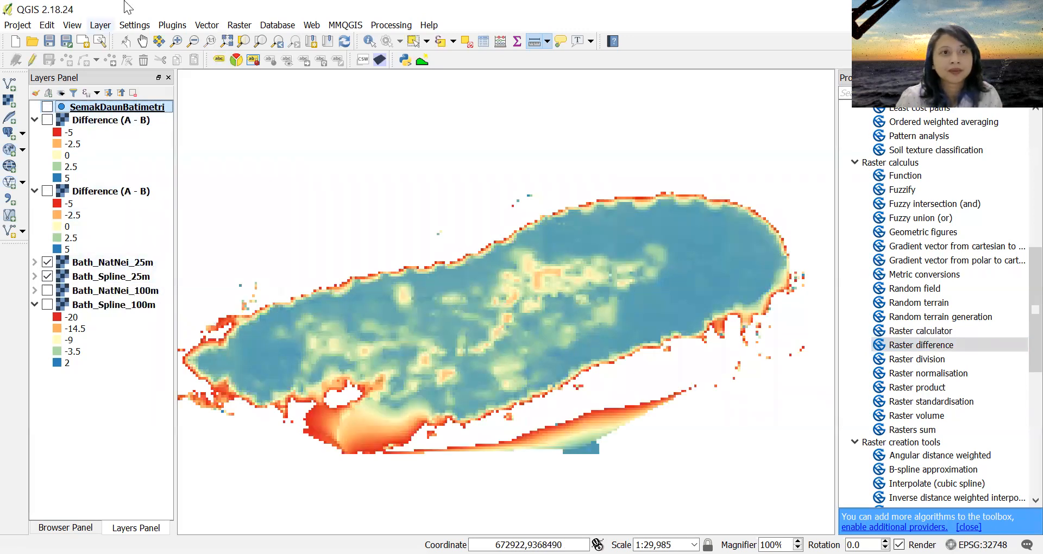